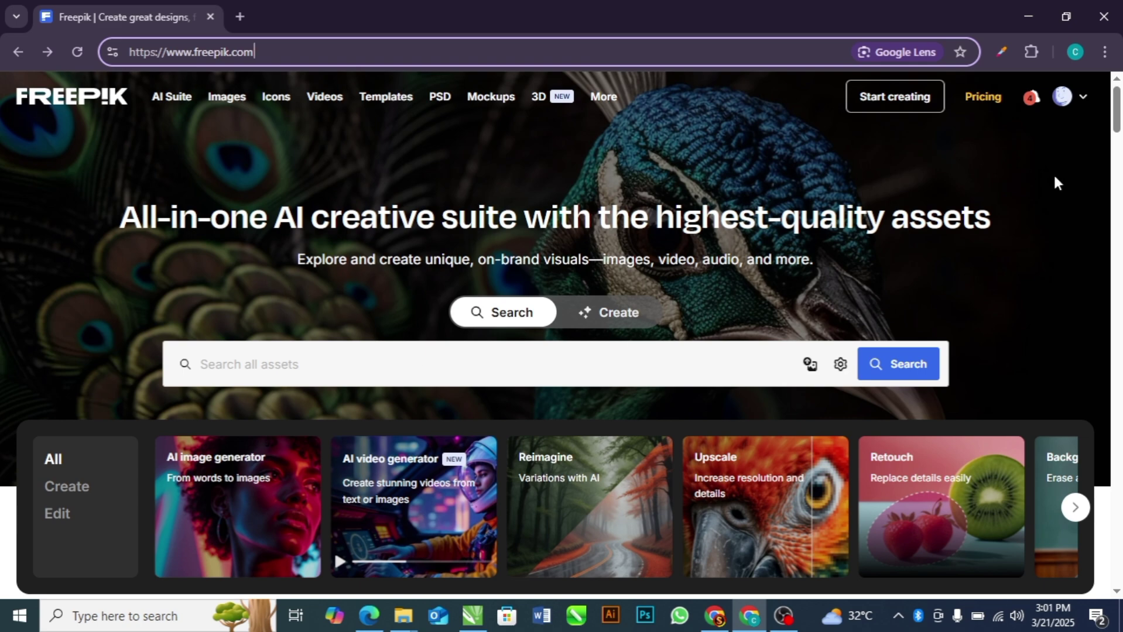
Scroll down the Freepik home page and open the Mockups card under 'Millions of assets ready to go'.
{"action": "left_click_drag", "start_coordinate": [1116, 114], "coordinate": [1120, 173]}
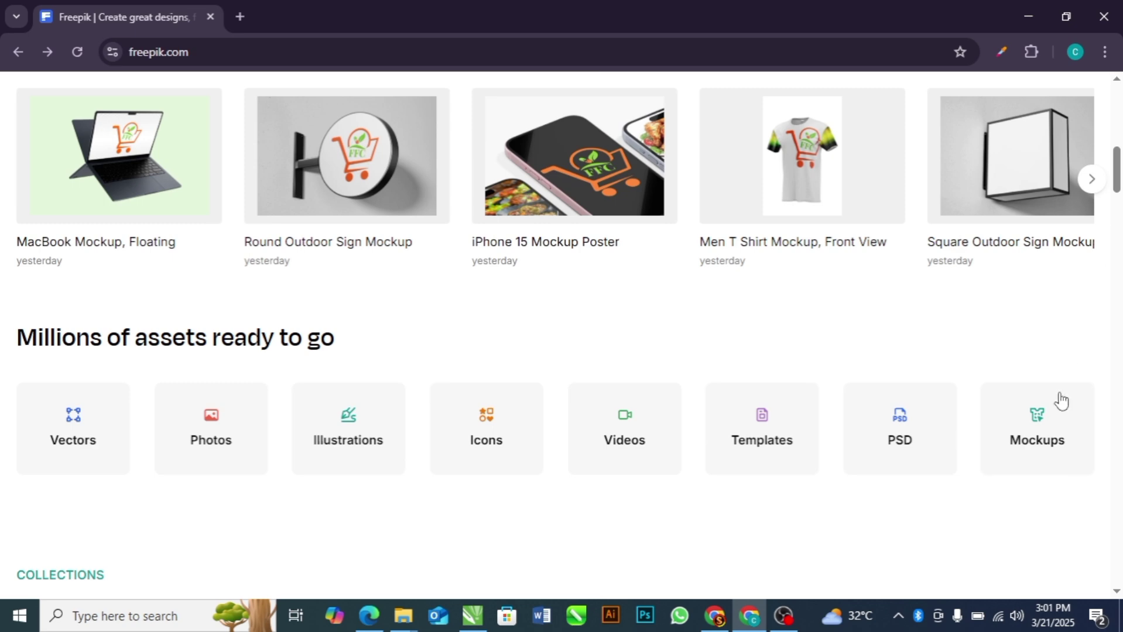
{"action": "left_click", "coordinate": [1041, 431]}
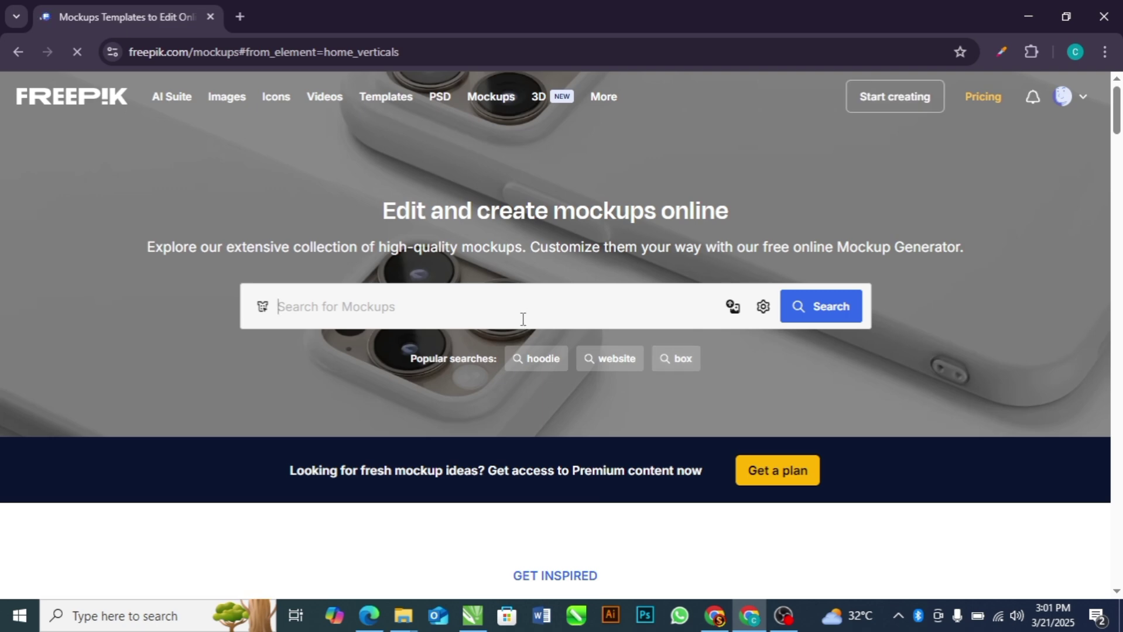
Scroll to 'Free mockups to edit online' and open the Men T Shirt Mockup, Front View.
{"action": "left_click", "coordinate": [485, 311]}
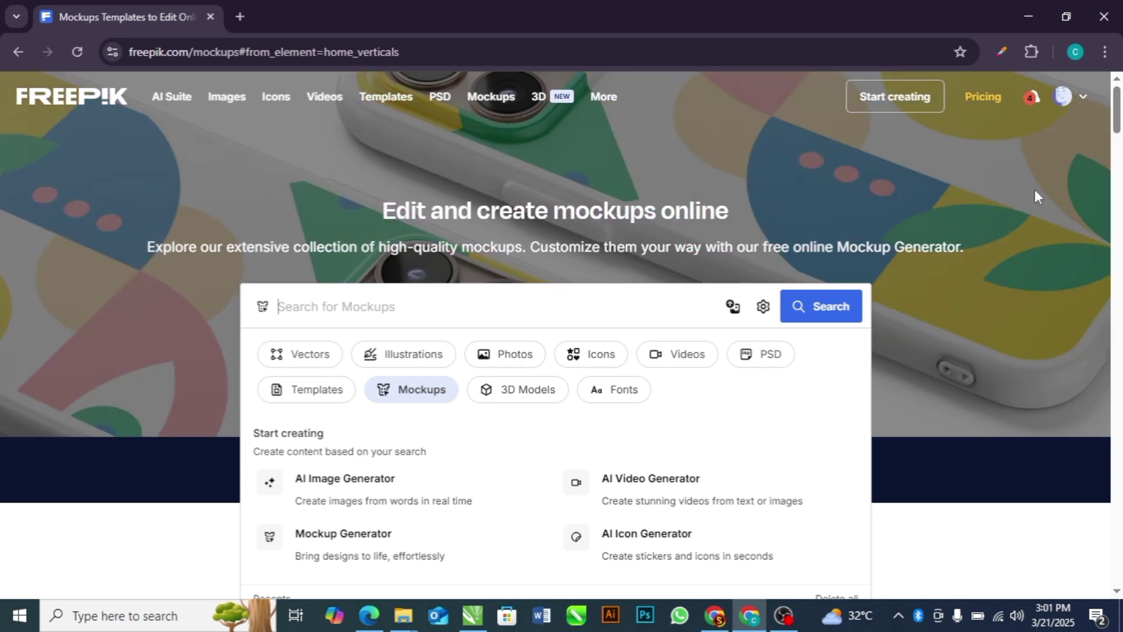
{"action": "left_click", "coordinate": [1082, 144]}
{"action": "scroll", "coordinate": [1121, 167], "scroll_direction": "down", "scroll_amount": 3}
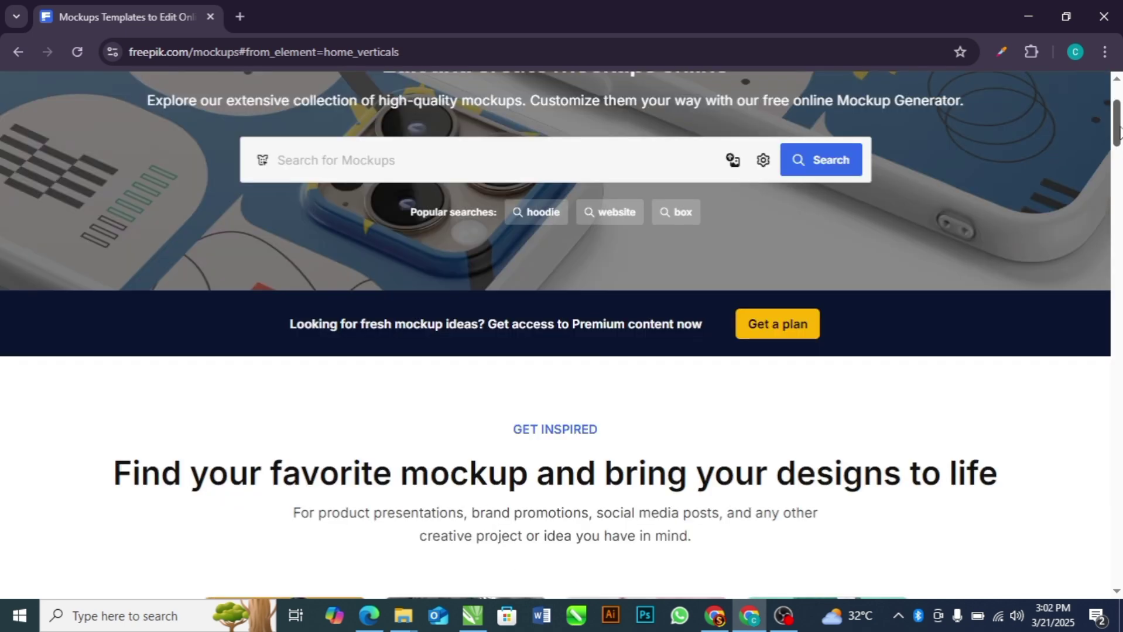
{"action": "scroll", "coordinate": [1119, 141], "scroll_direction": "down", "scroll_amount": 4}
{"action": "left_click_drag", "start_coordinate": [1118, 146], "coordinate": [1120, 184]}
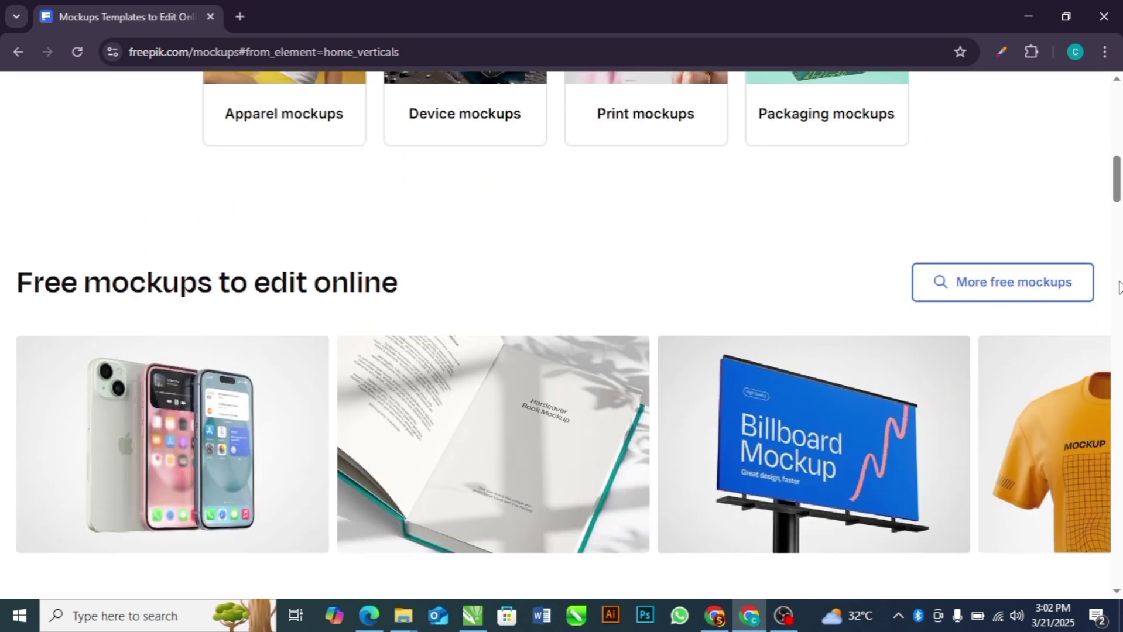
{"action": "left_click", "coordinate": [1047, 455]}
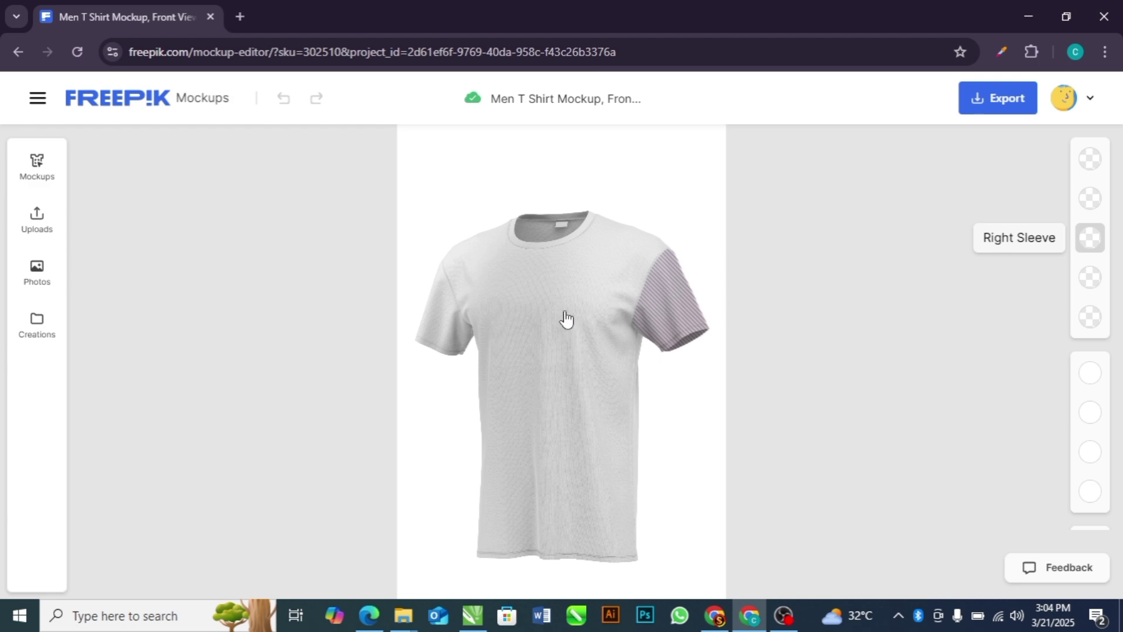
Select the T-shirt's Front slot and apply the uploaded grilled chicken platter image to it.
{"action": "left_click", "coordinate": [440, 331]}
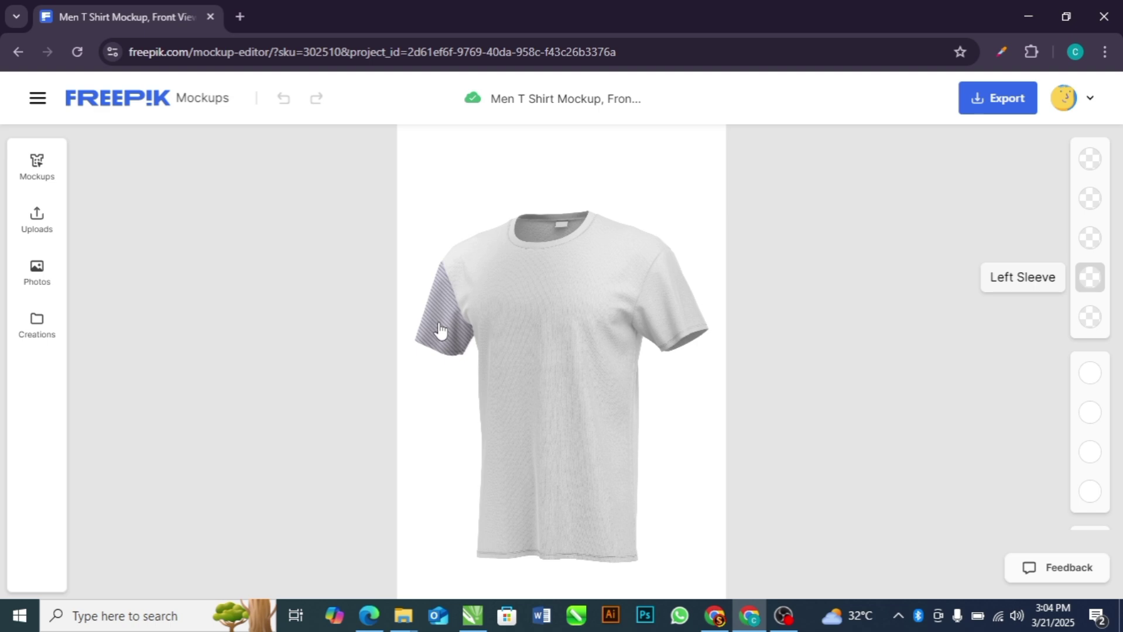
{"action": "left_click", "coordinate": [559, 389]}
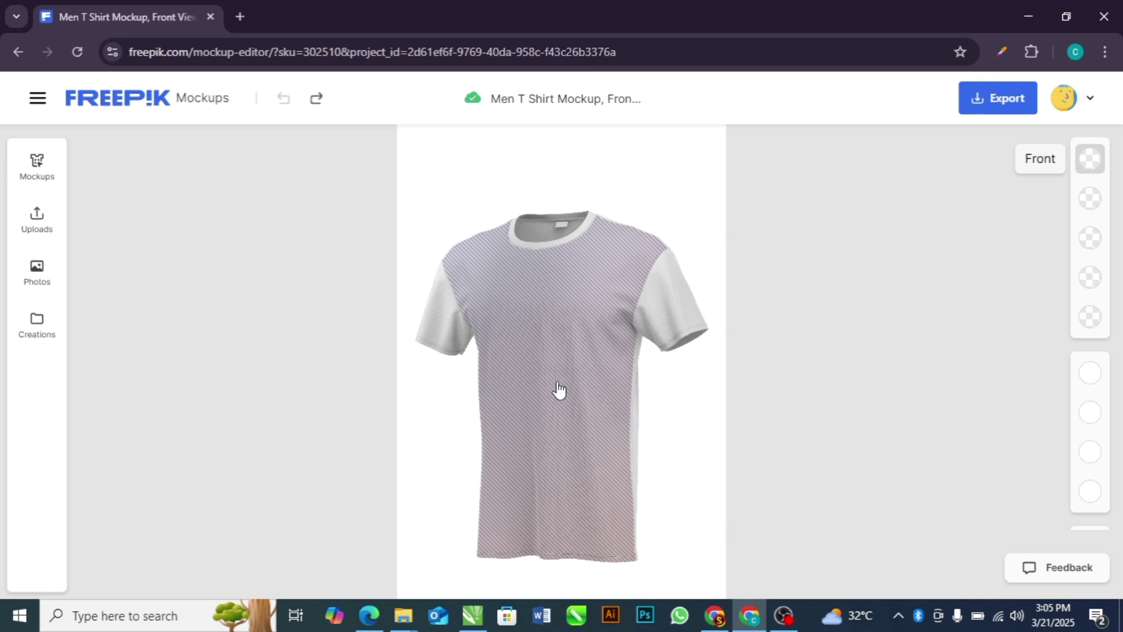
{"action": "left_click", "coordinate": [559, 386]}
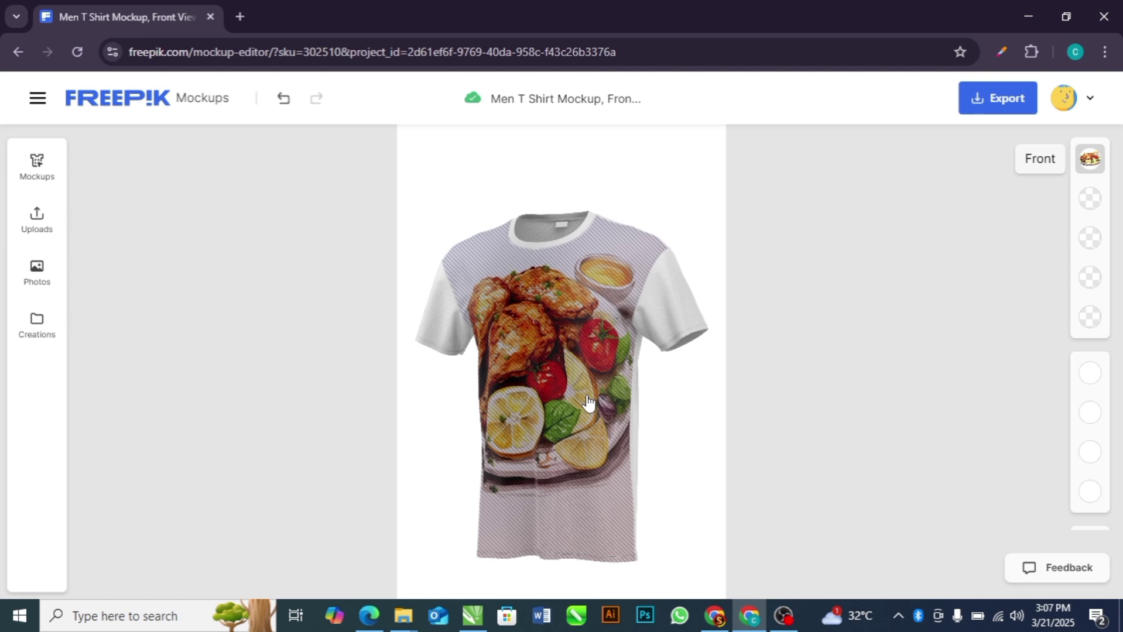
{"action": "left_click", "coordinate": [587, 402]}
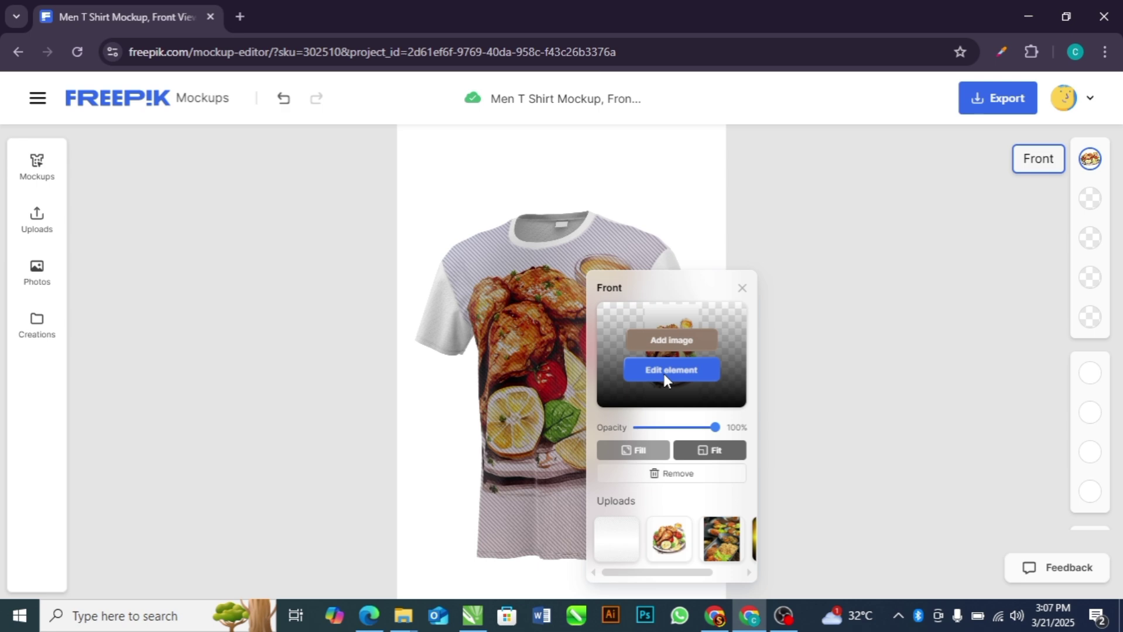
In Edit element, shrink the chicken platter image with its corner handles and save changes.
{"action": "left_click", "coordinate": [664, 374]}
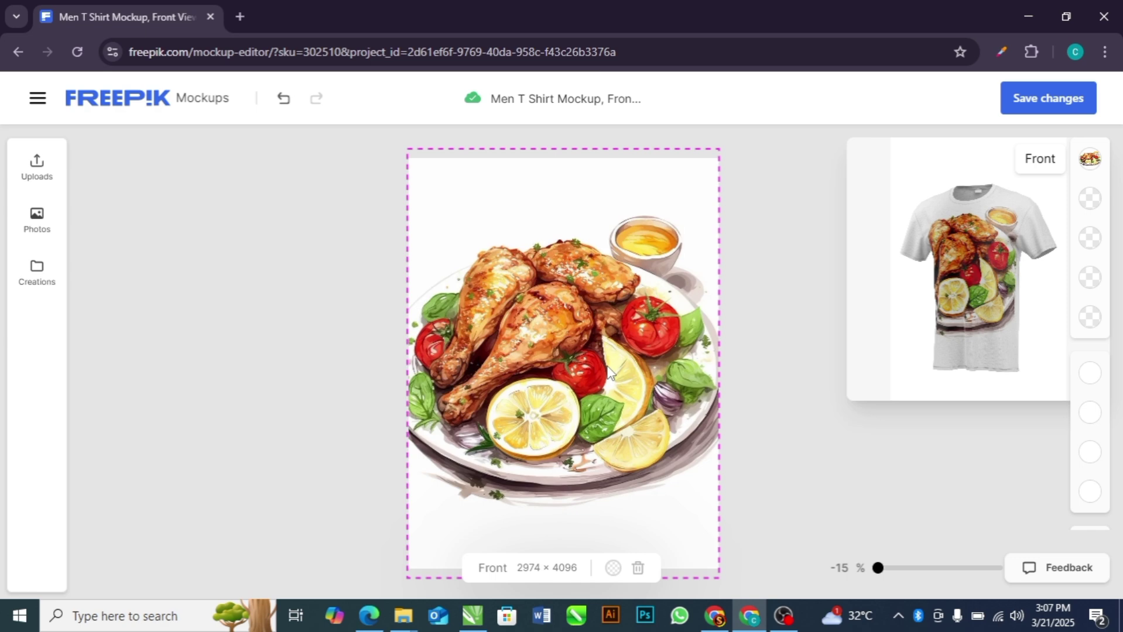
{"action": "left_click", "coordinate": [607, 365]}
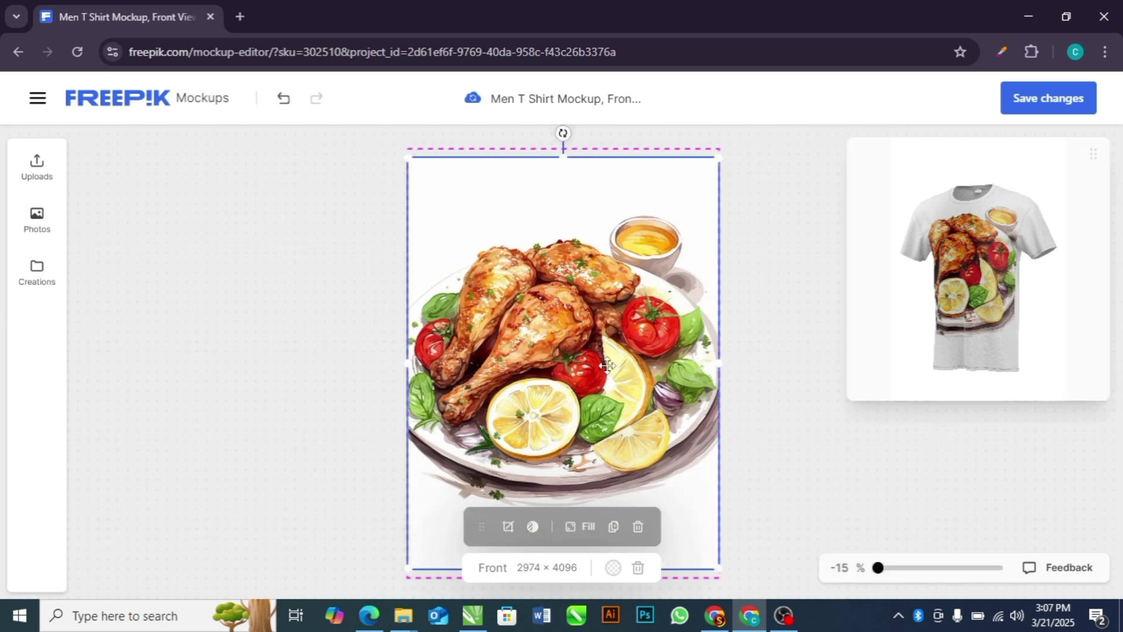
{"action": "left_click", "coordinate": [720, 155]}
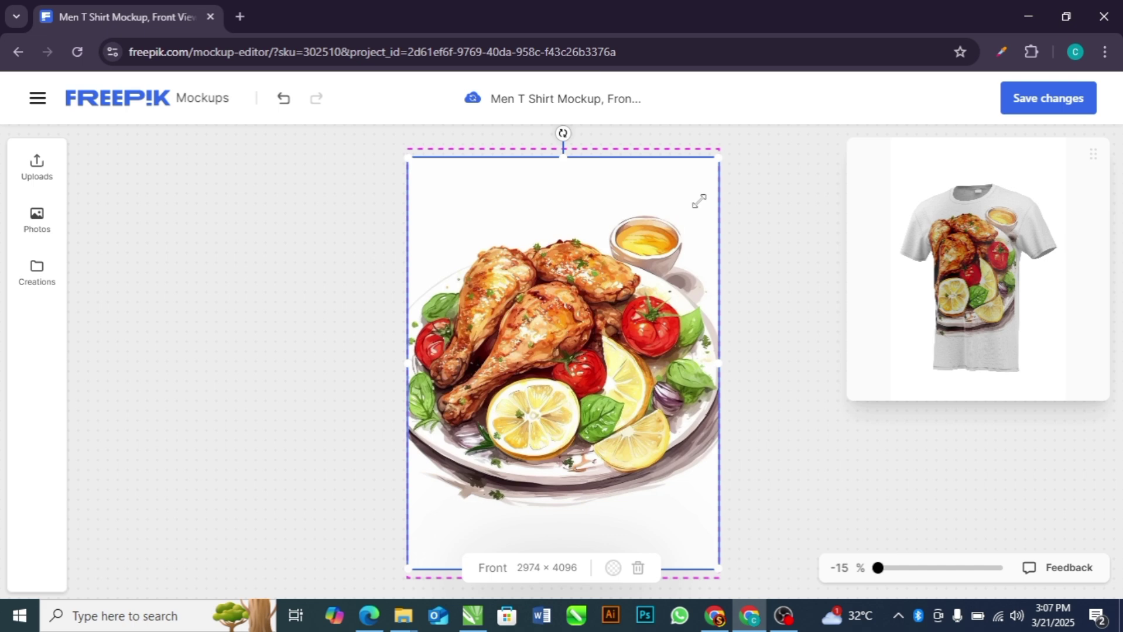
{"action": "left_click_drag", "start_coordinate": [695, 206], "coordinate": [698, 214]}
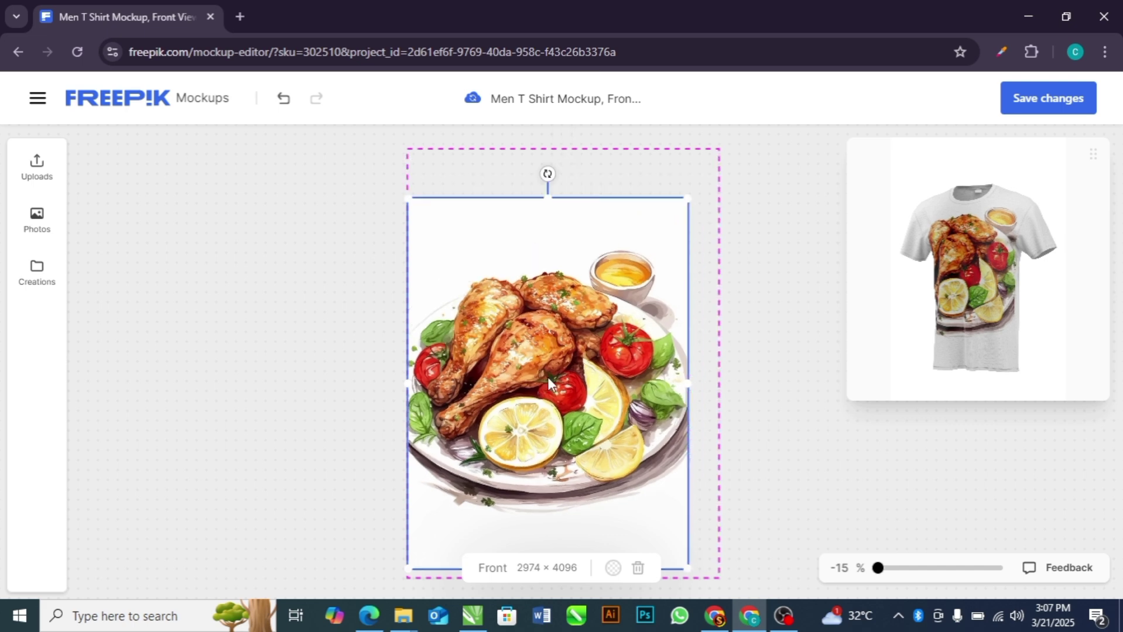
{"action": "left_click_drag", "start_coordinate": [410, 565], "coordinate": [469, 478]}
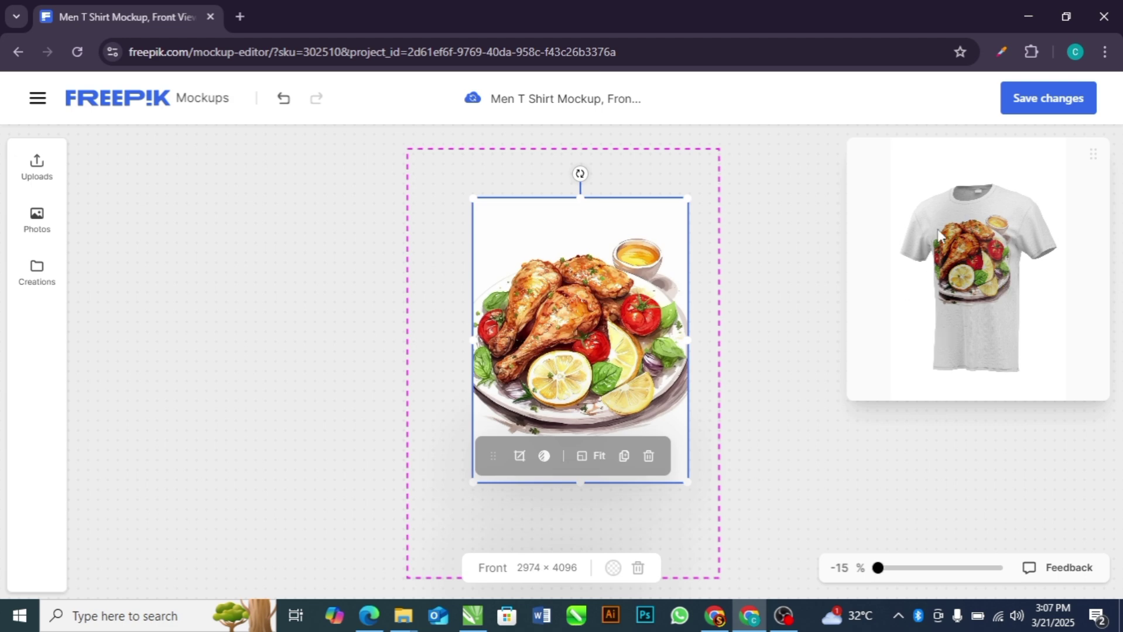
{"action": "left_click", "coordinate": [1048, 100]}
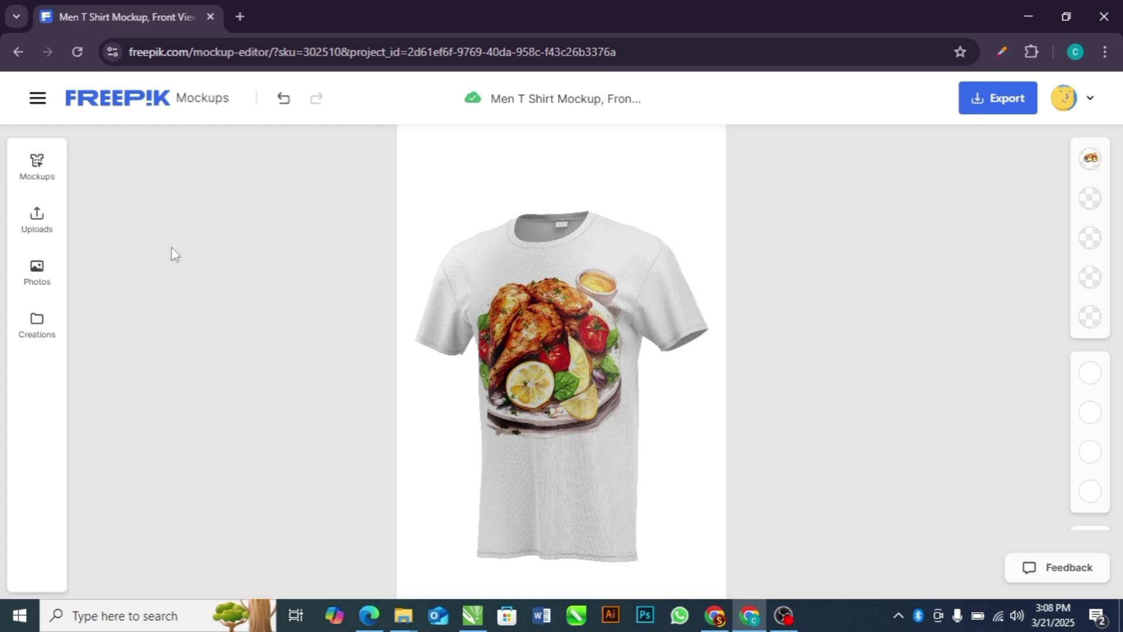
Switch to the Cap Mockup and pick its Crown Front slot to receive an image.
{"action": "left_click", "coordinate": [40, 175]}
{"action": "mouse_move", "coordinate": [137, 456]}
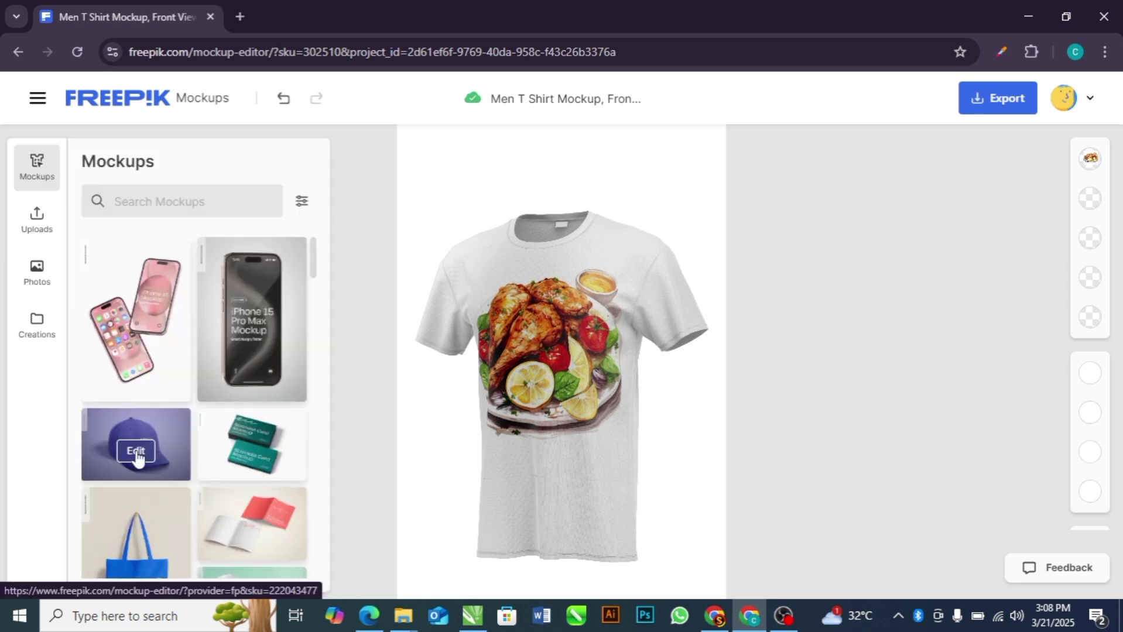
{"action": "left_click", "coordinate": [136, 452]}
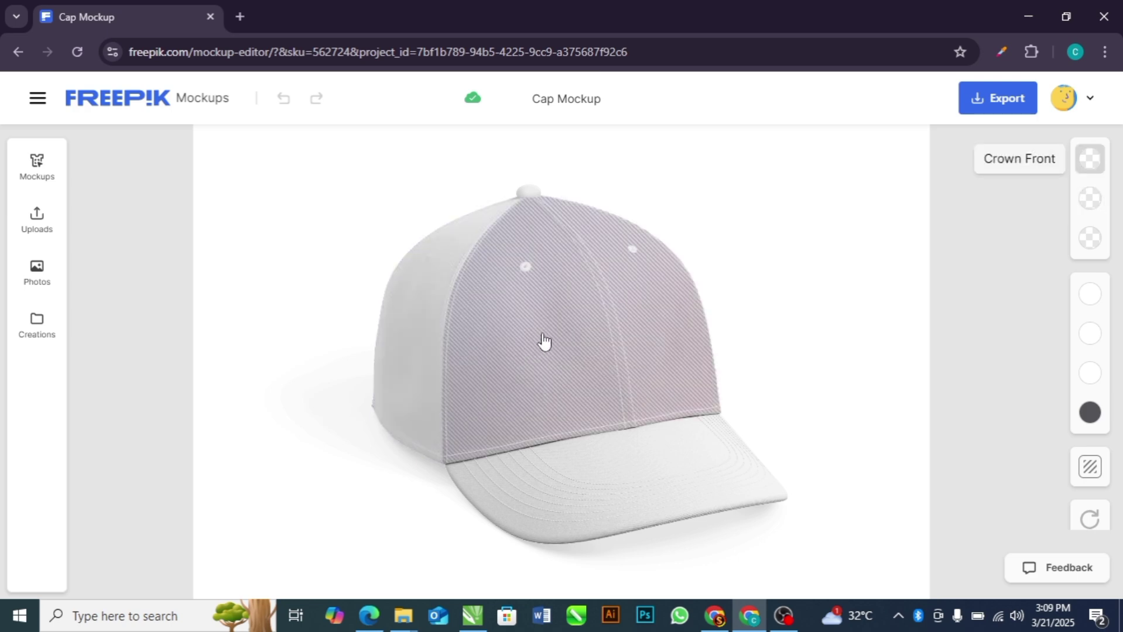
{"action": "left_click", "coordinate": [573, 331]}
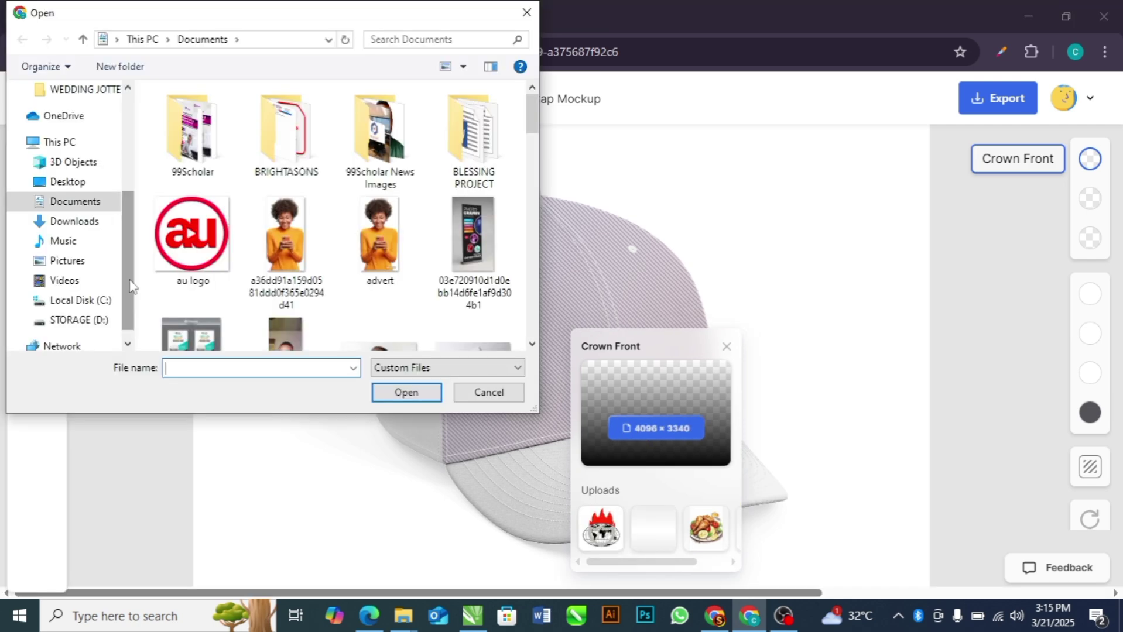
Upload the AGRO Feeds Group logo from the Desktop onto the cap's crown front.
{"action": "scroll", "coordinate": [68, 246], "scroll_direction": "up", "scroll_amount": 1}
{"action": "left_click", "coordinate": [69, 241]}
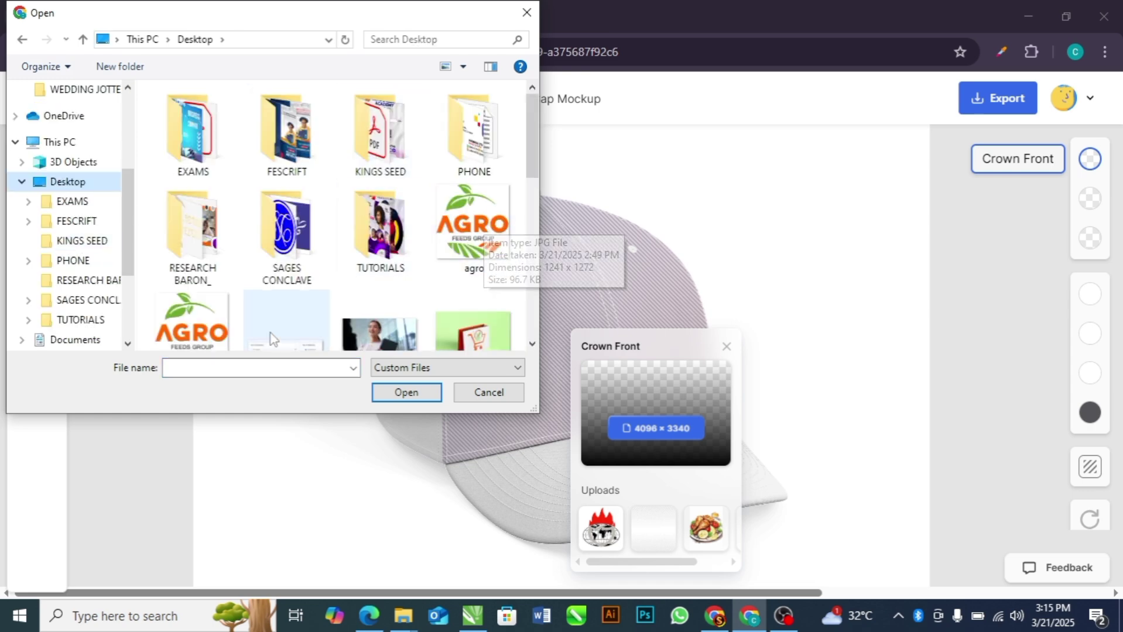
{"action": "left_click", "coordinate": [204, 336]}
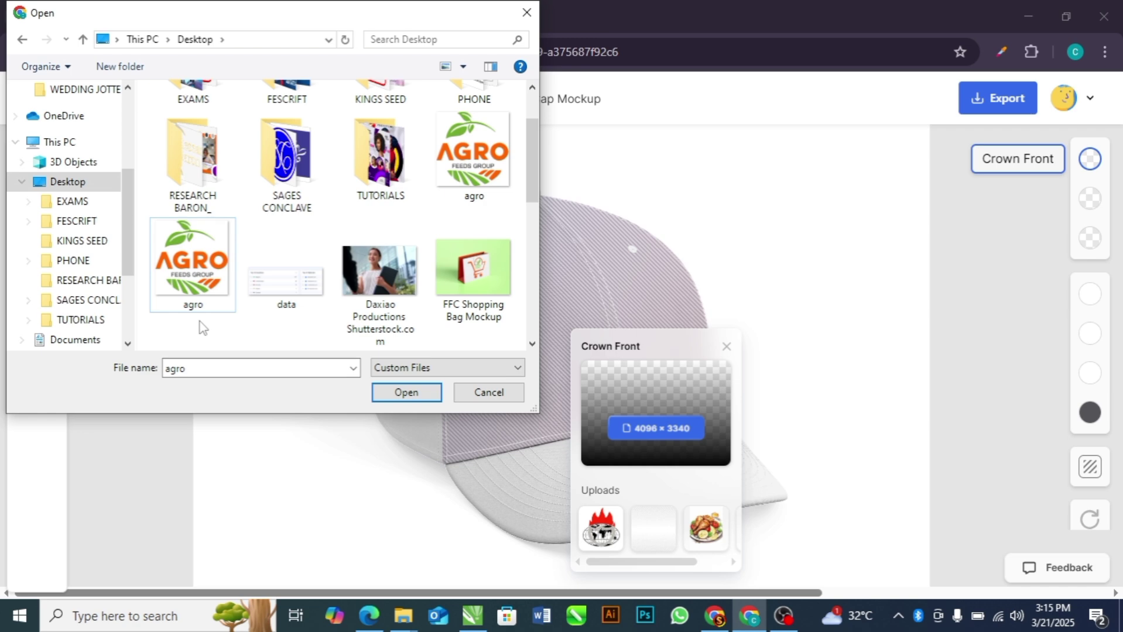
{"action": "double_click", "coordinate": [212, 260]}
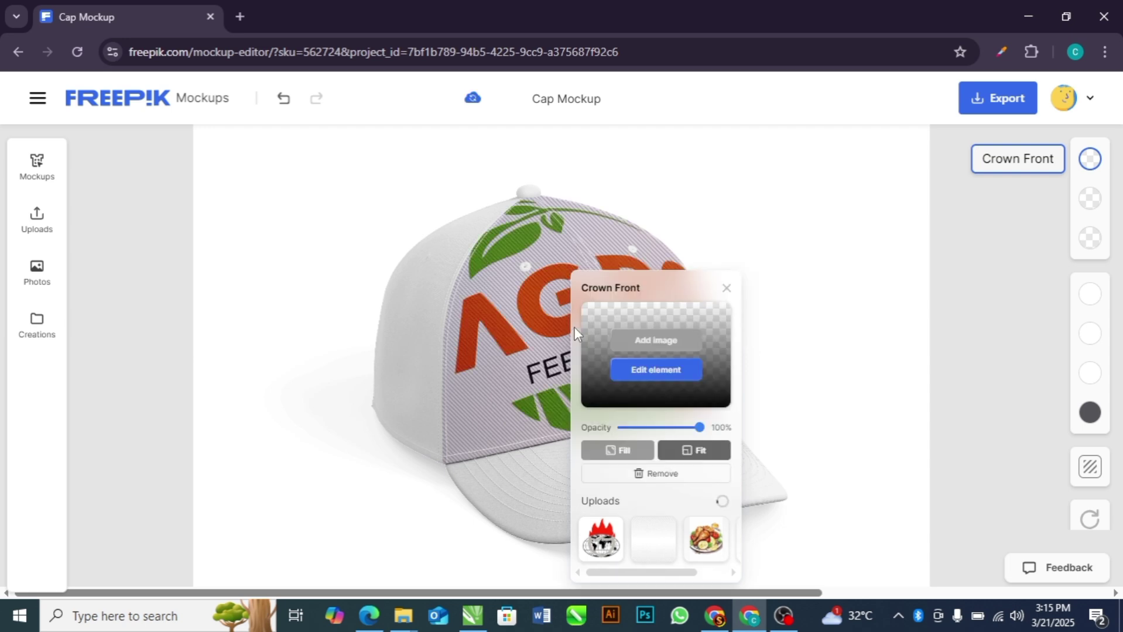
{"action": "left_click", "coordinate": [727, 288]}
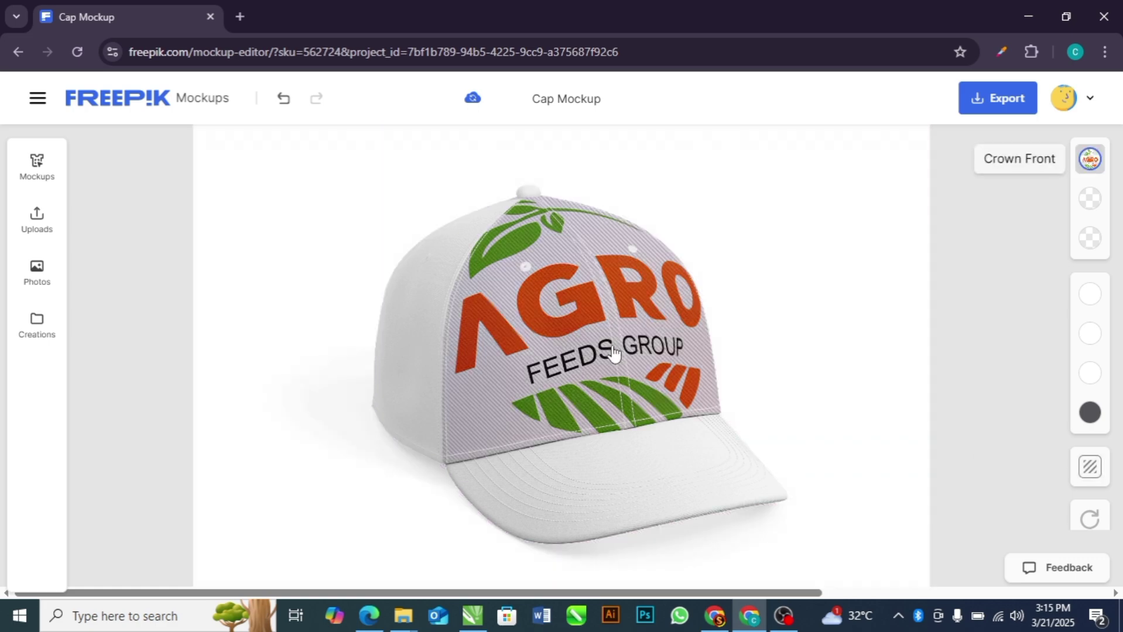
{"action": "left_click", "coordinate": [611, 345]}
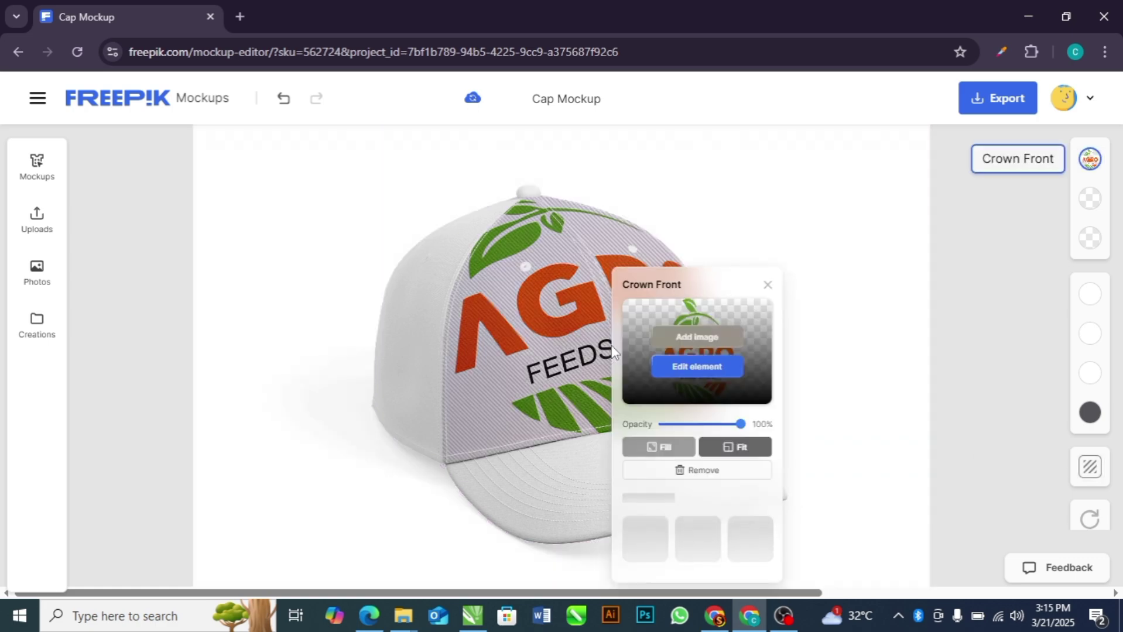
Shrink the AGRO logo on the crown, drag it lower to centre it, and save changes.
{"action": "left_click", "coordinate": [684, 366]}
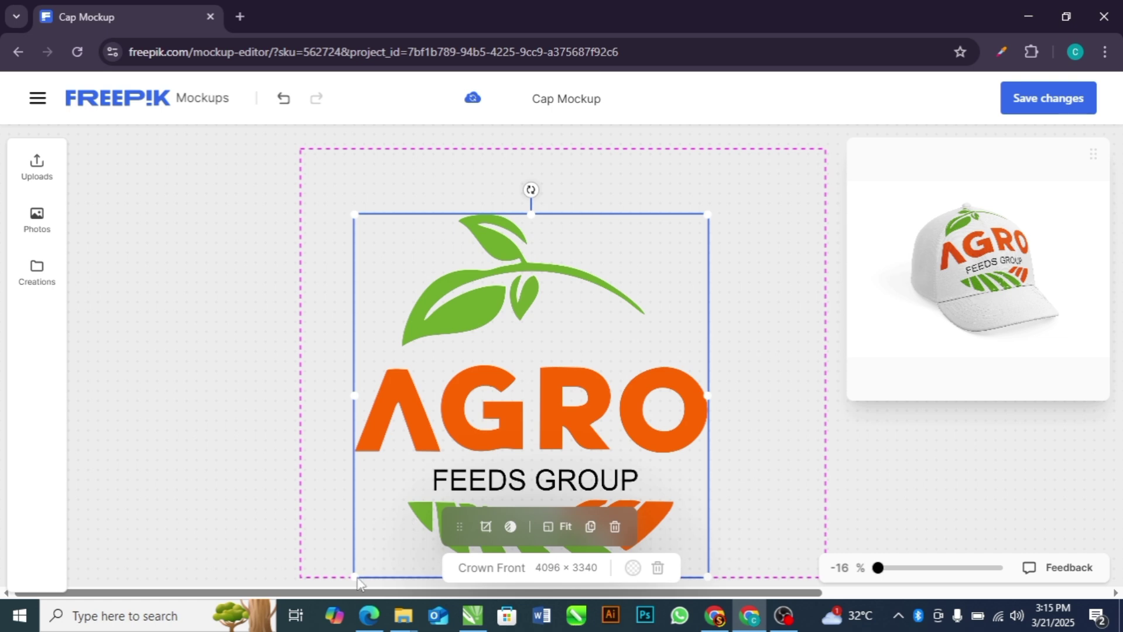
{"action": "left_click_drag", "start_coordinate": [351, 577], "coordinate": [452, 470]}
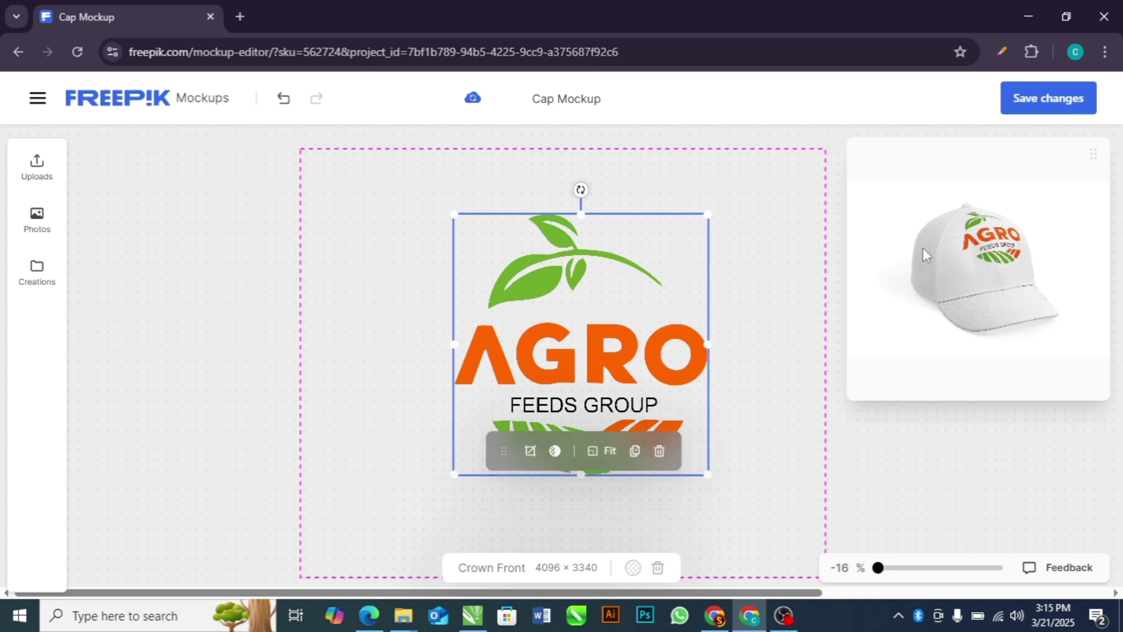
{"action": "left_click", "coordinate": [572, 370]}
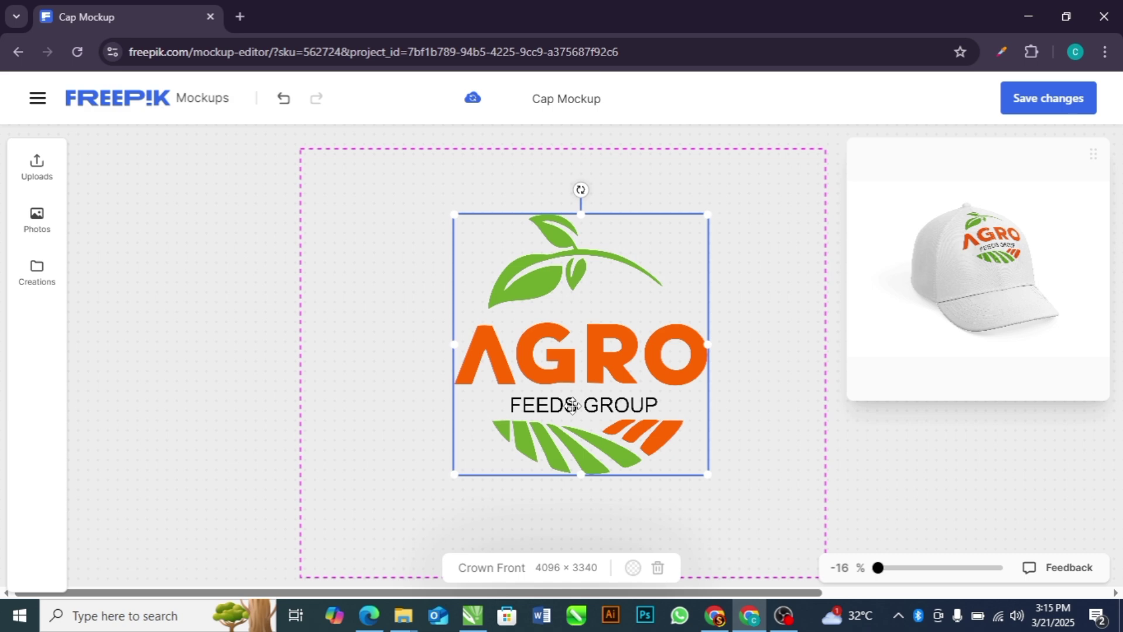
{"action": "left_click_drag", "start_coordinate": [572, 405], "coordinate": [573, 406]}
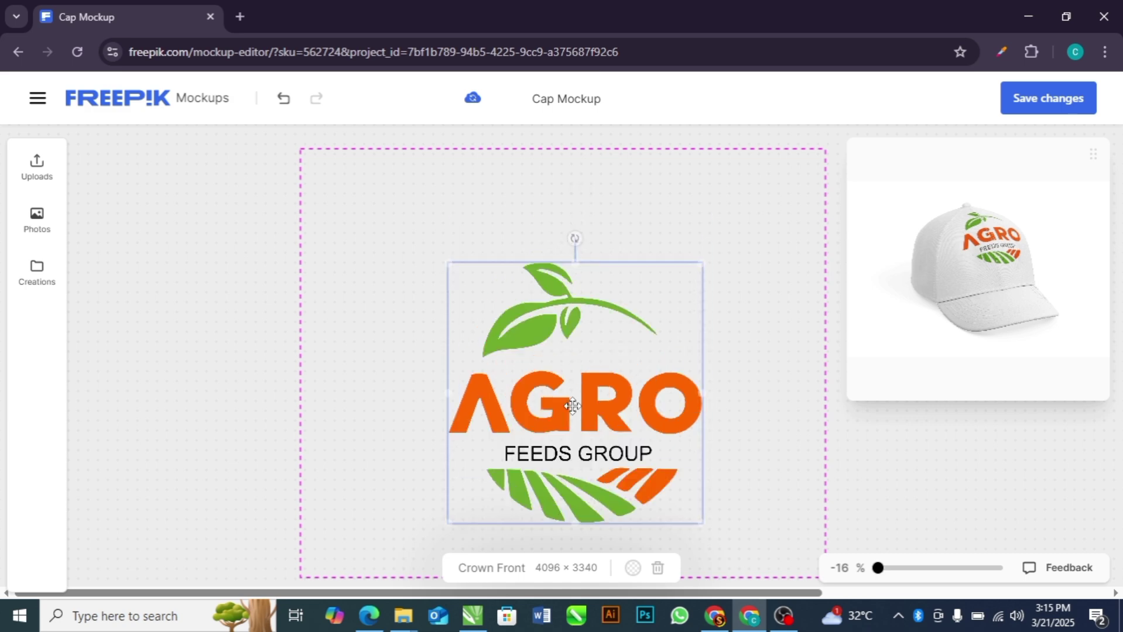
{"action": "left_click_drag", "start_coordinate": [572, 405], "coordinate": [572, 406]}
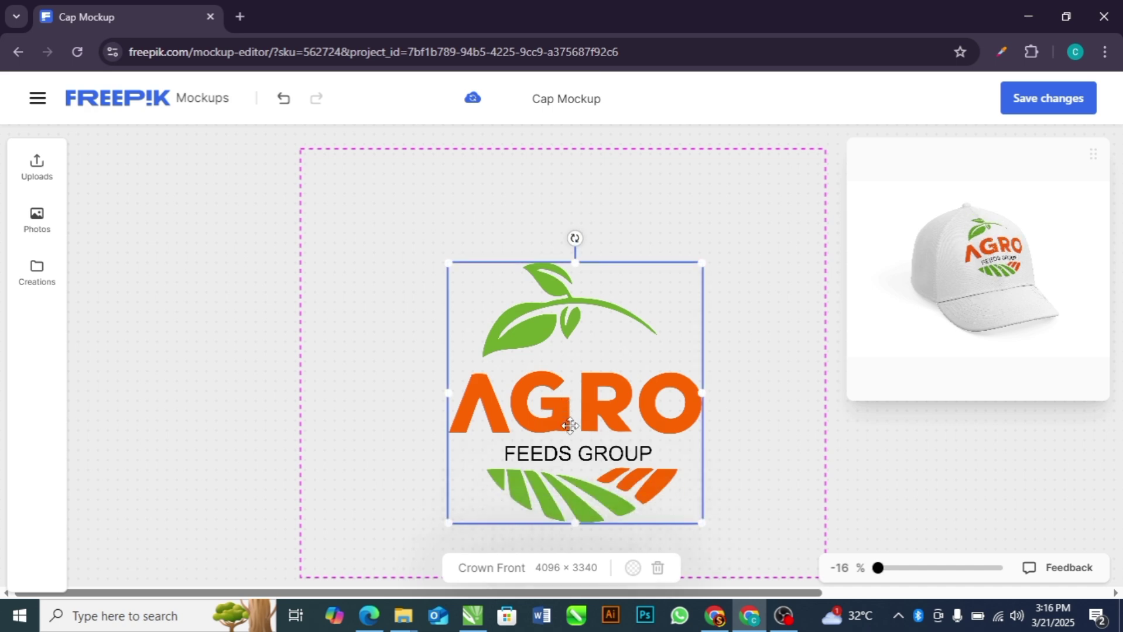
{"action": "left_click_drag", "start_coordinate": [571, 426], "coordinate": [570, 429]}
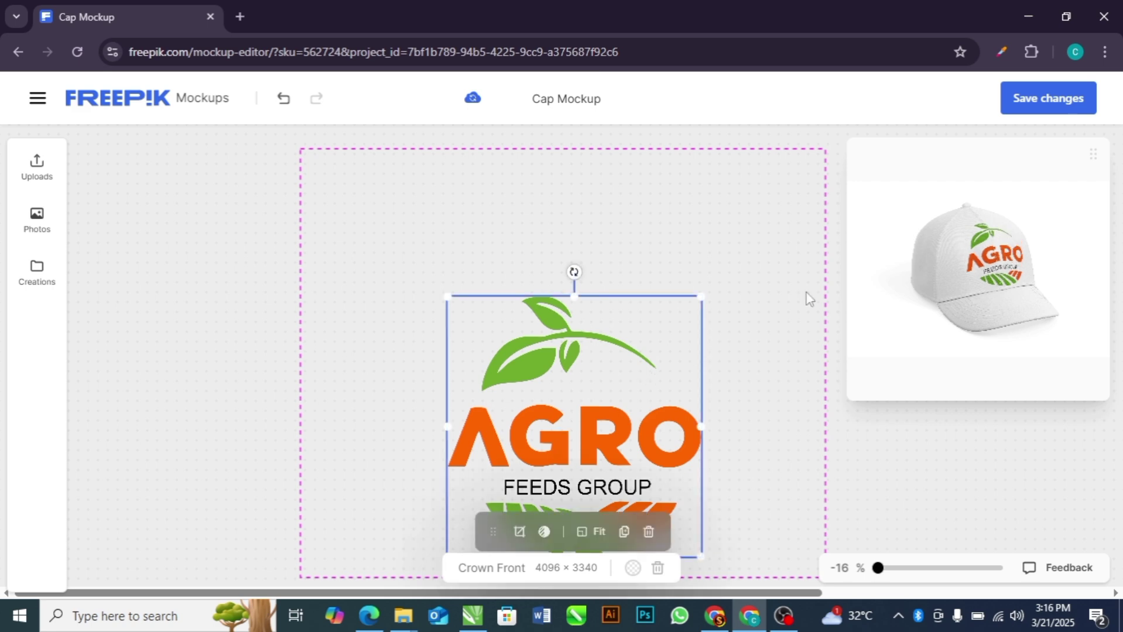
{"action": "left_click", "coordinate": [1059, 100]}
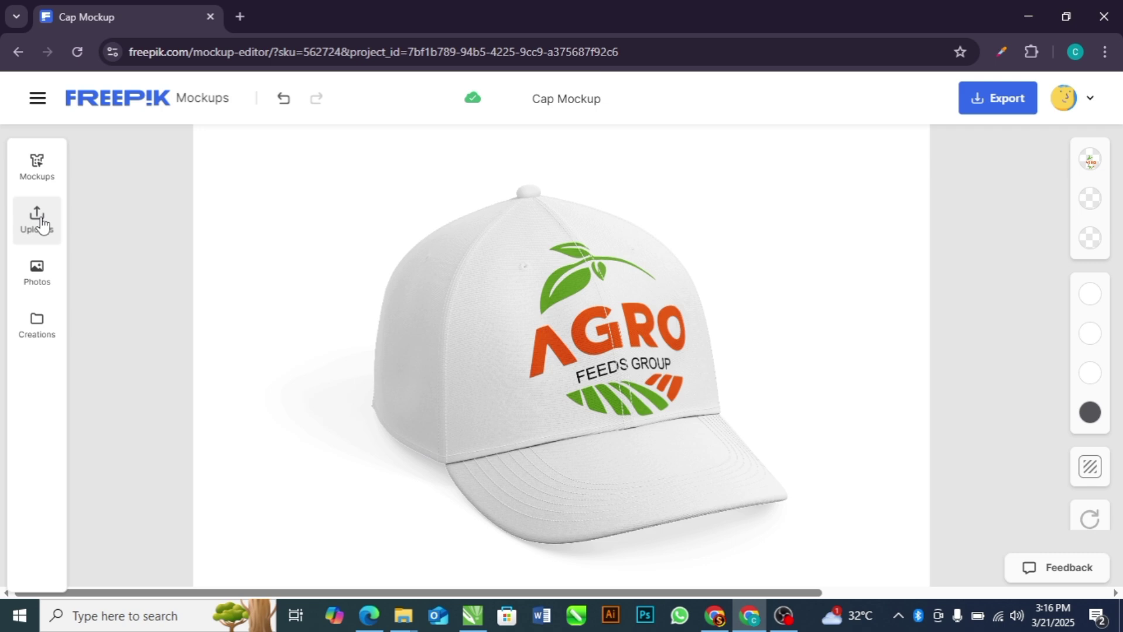
Open Tote Bag Mockup Hanging and apply the uploaded AGRO logo to the bag area.
{"action": "left_click", "coordinate": [37, 167]}
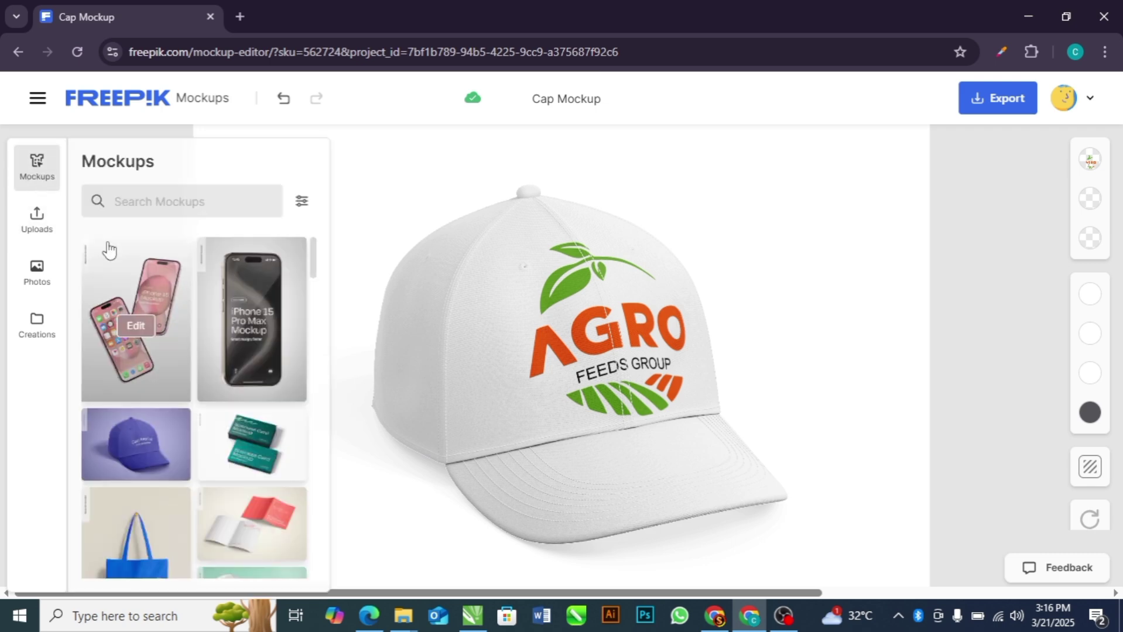
{"action": "left_click_drag", "start_coordinate": [317, 270], "coordinate": [319, 316]}
{"action": "left_click", "coordinate": [301, 363]}
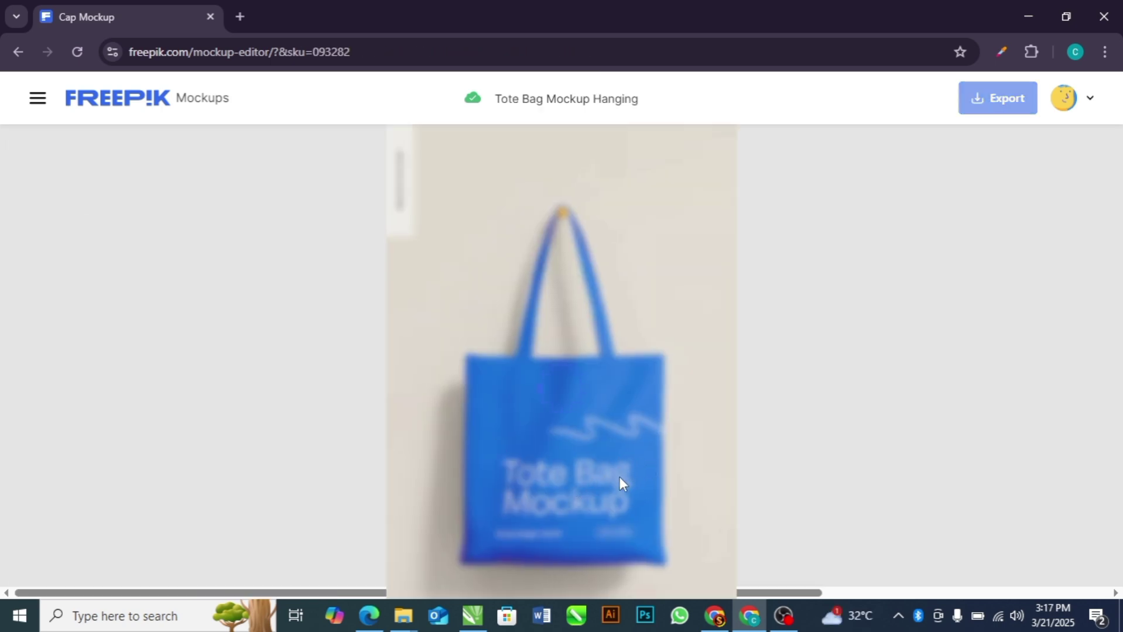
{"action": "left_click", "coordinate": [505, 472]}
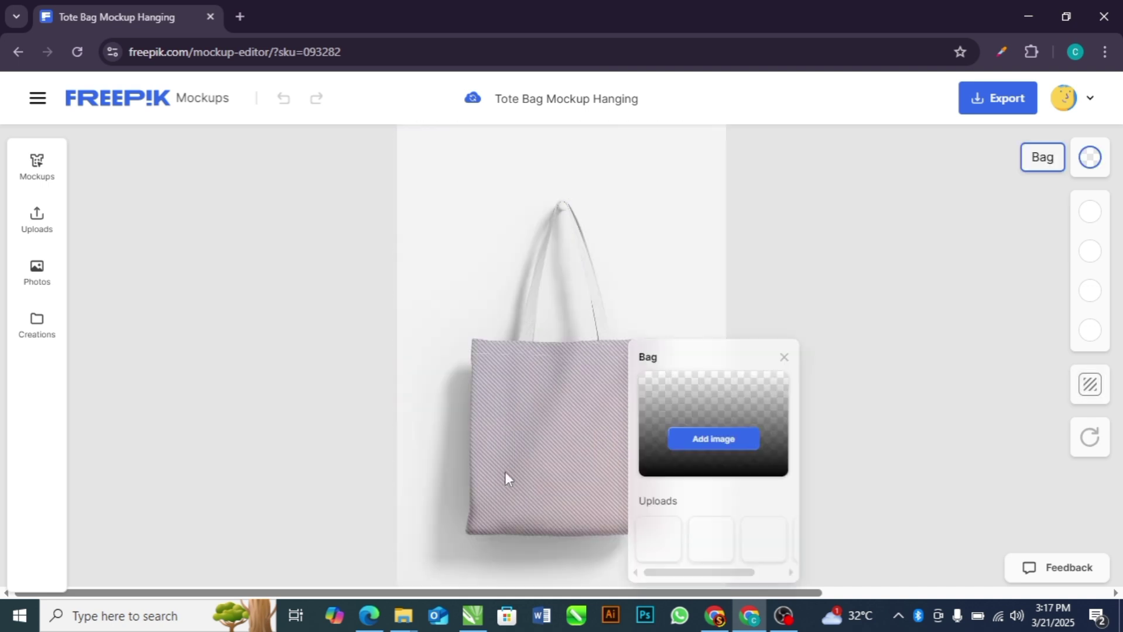
{"action": "left_click", "coordinate": [660, 545]}
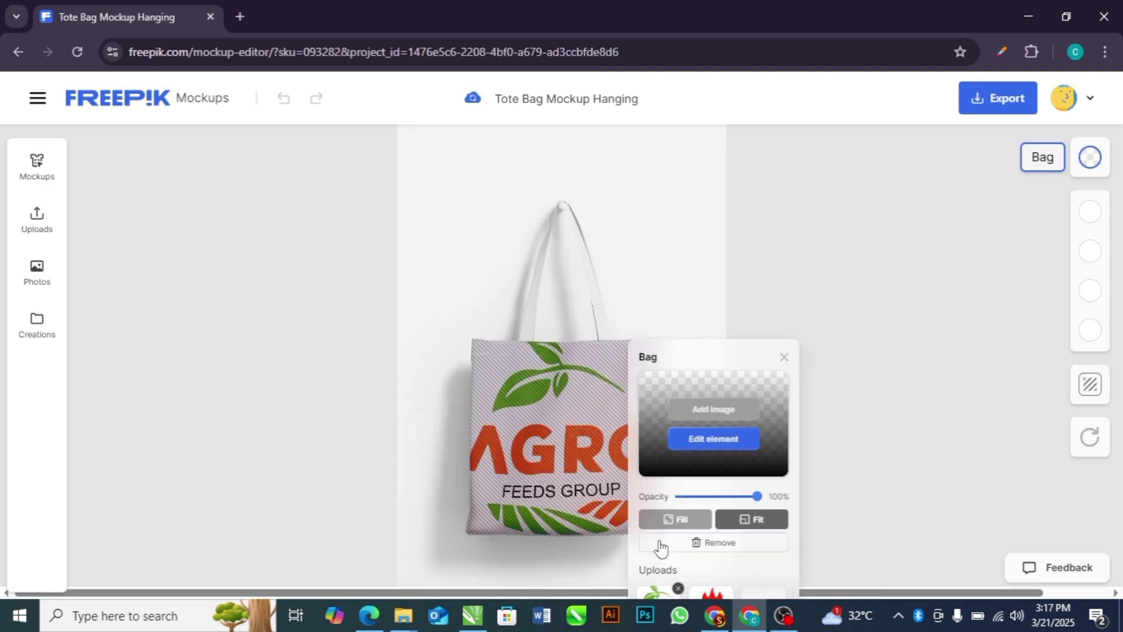
{"action": "left_click", "coordinate": [788, 293]}
Download the tote mockup, change its background to light green BDF87F, and download it again.
{"action": "left_click", "coordinate": [1003, 98]}
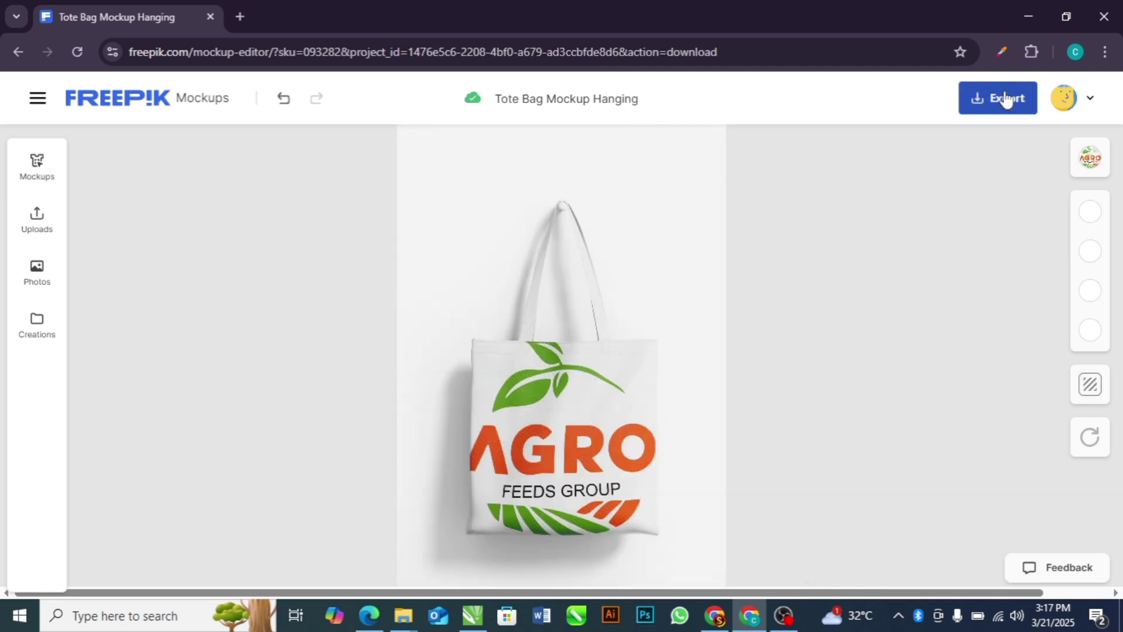
{"action": "left_click", "coordinate": [937, 321]}
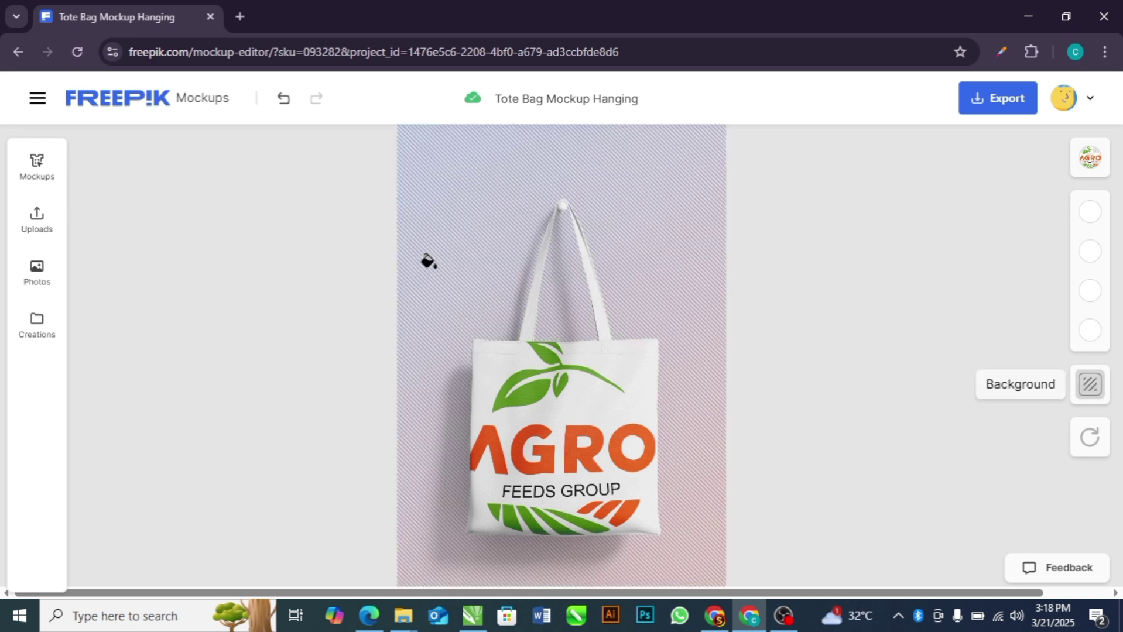
{"action": "left_click", "coordinate": [434, 266]}
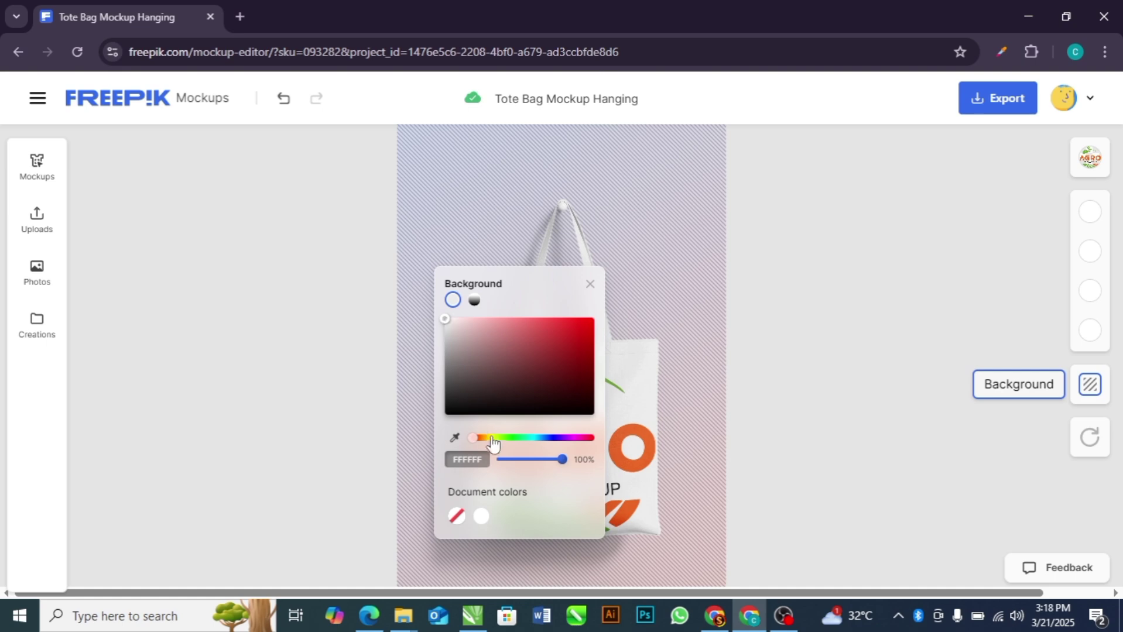
{"action": "left_click", "coordinate": [446, 322]}
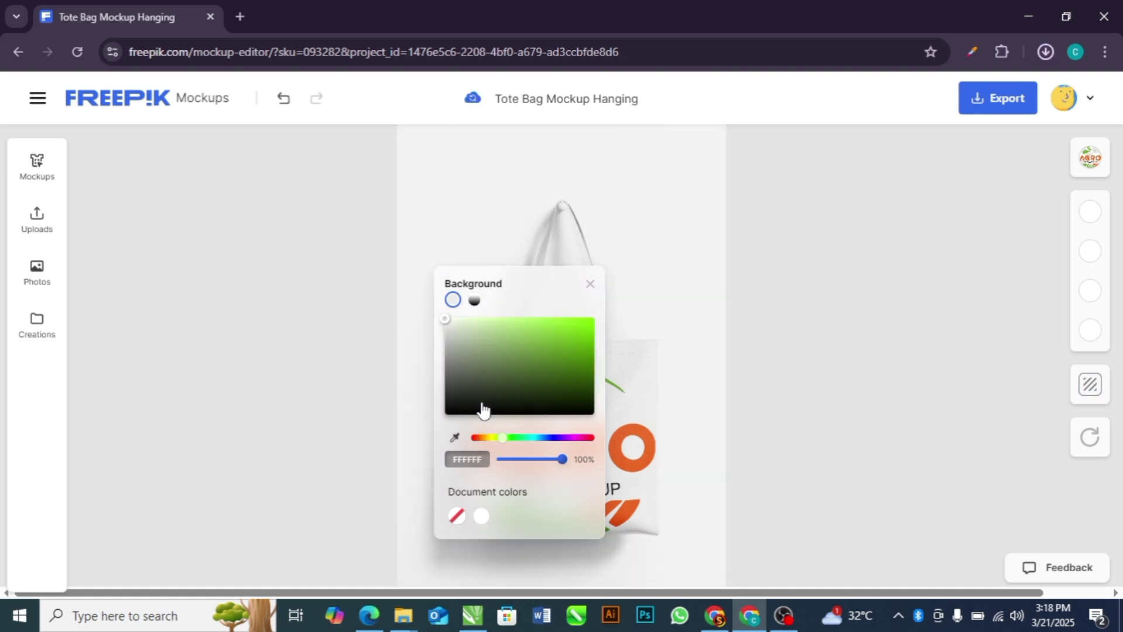
{"action": "left_click", "coordinate": [517, 323]}
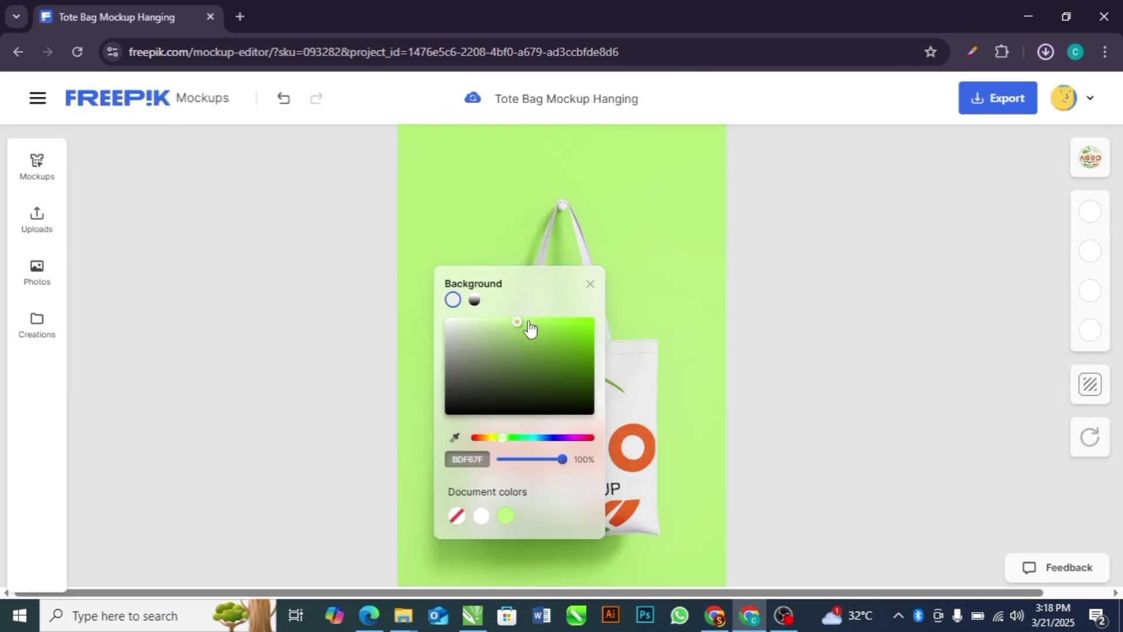
{"action": "left_click", "coordinate": [501, 330]}
{"action": "left_click", "coordinate": [1008, 98]}
{"action": "left_click", "coordinate": [960, 322]}
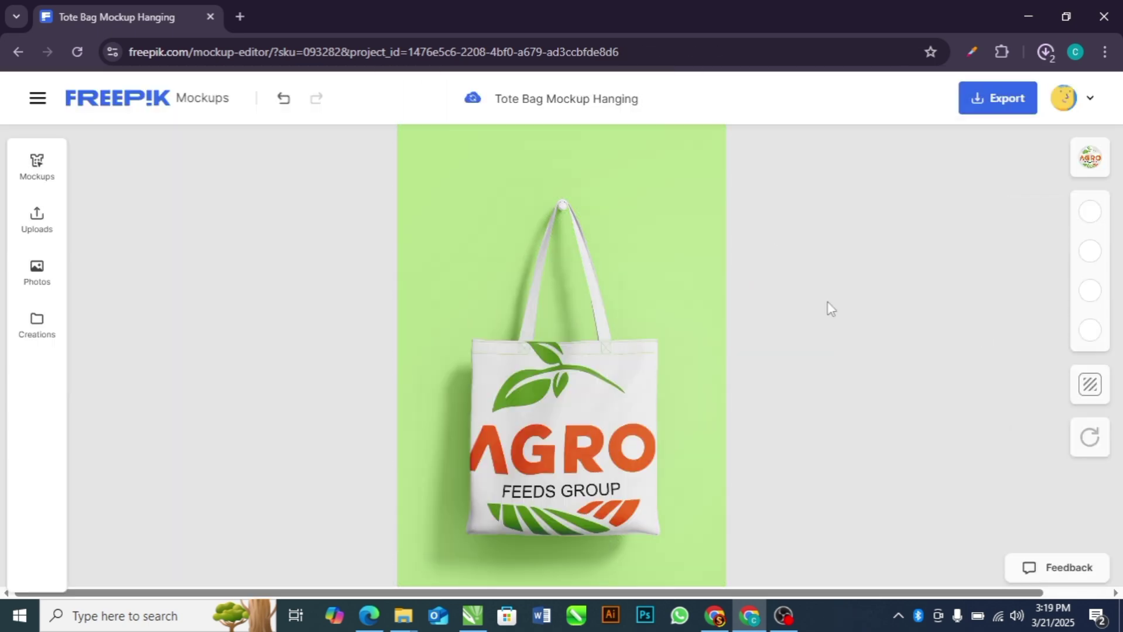
Open the Round Outdoor Sign mockup and apply the uploaded AGRO logo to the sign.
{"action": "scroll", "coordinate": [319, 330], "scroll_direction": "down", "scroll_amount": 5}
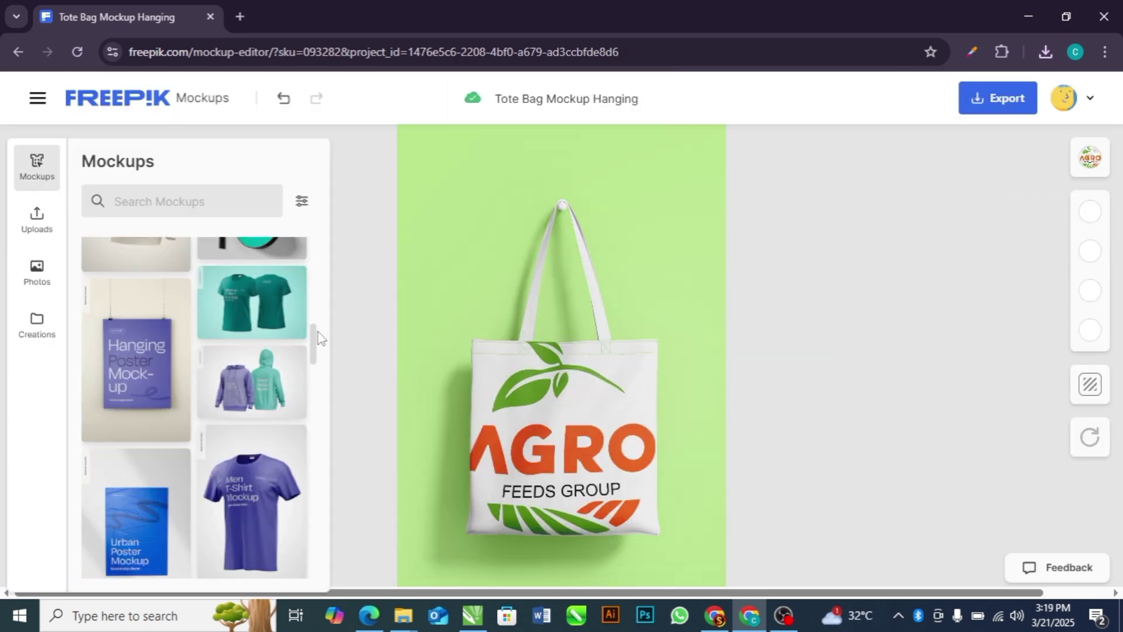
{"action": "left_click", "coordinate": [281, 352]}
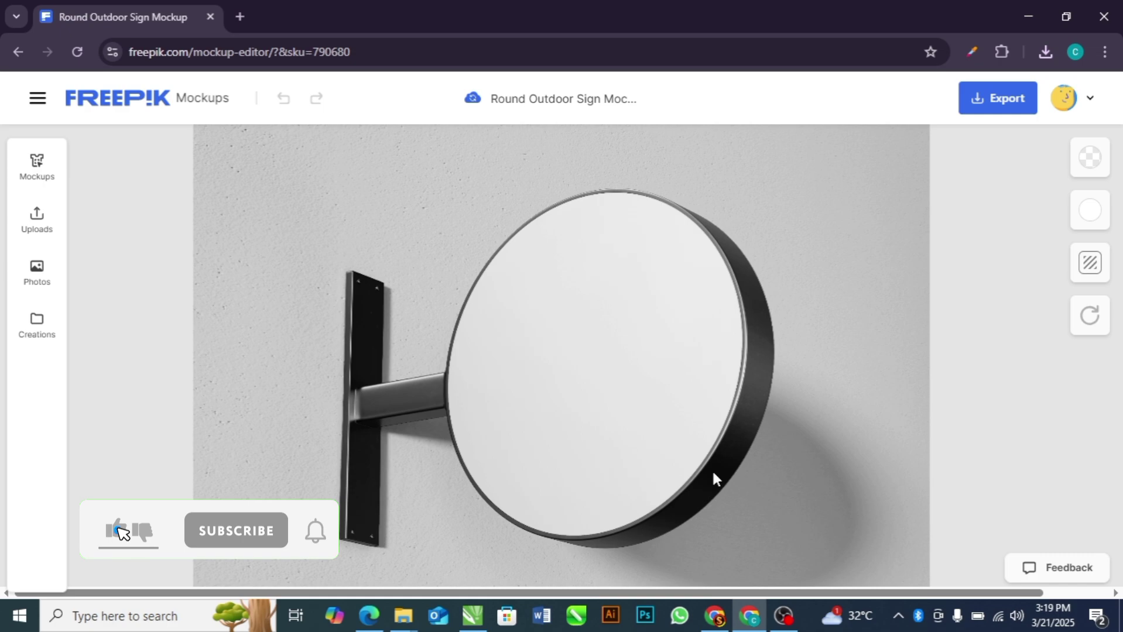
{"action": "left_click", "coordinate": [712, 470]}
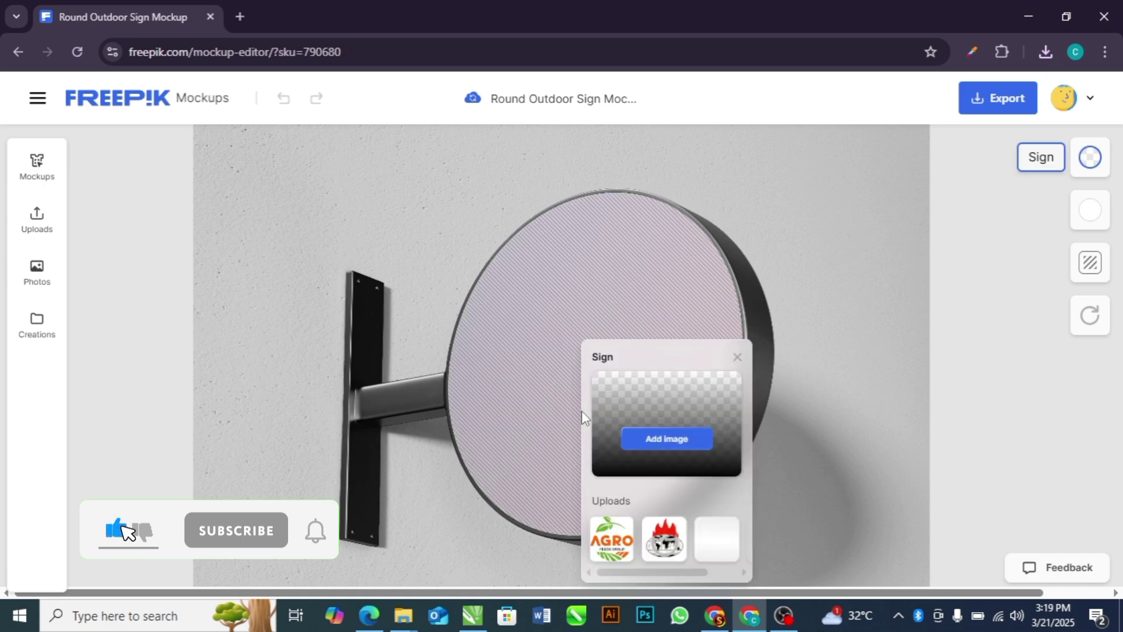
{"action": "left_click", "coordinate": [608, 546]}
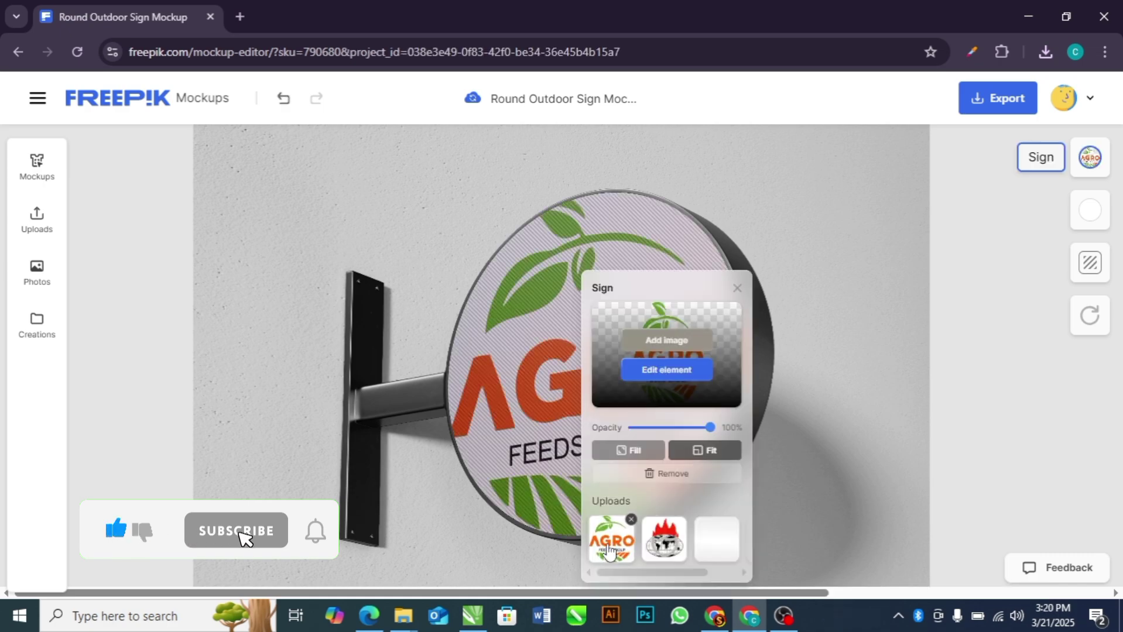
Confirm the logo through Edit element, save changes, and download the round sign mockup.
{"action": "left_click", "coordinate": [685, 374]}
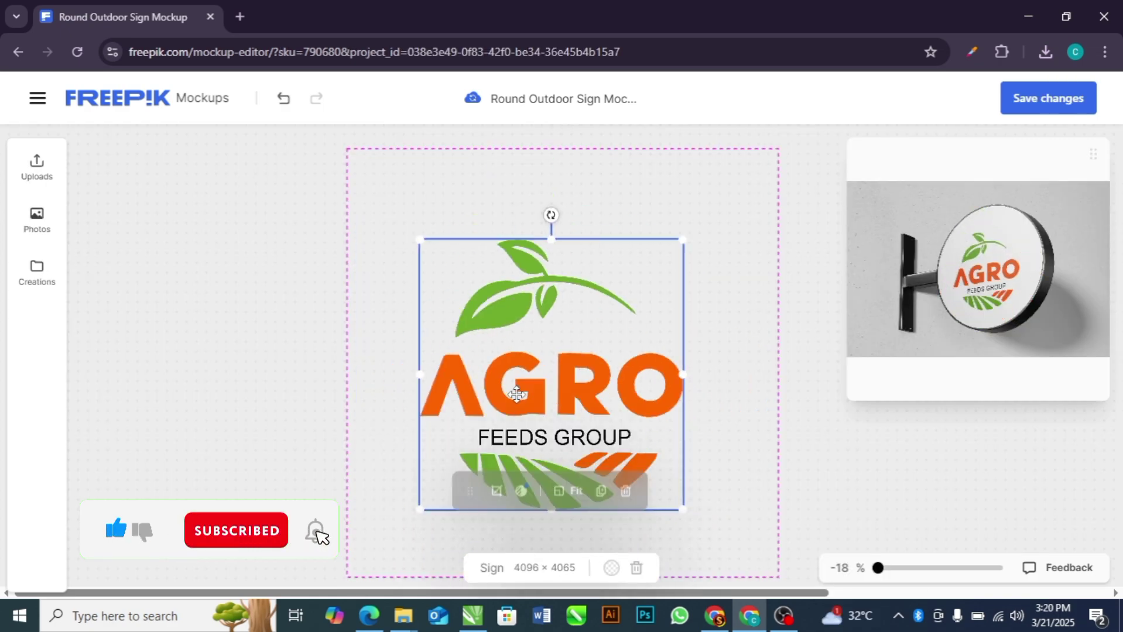
{"action": "left_click", "coordinate": [1015, 100]}
{"action": "left_click", "coordinate": [1016, 103]}
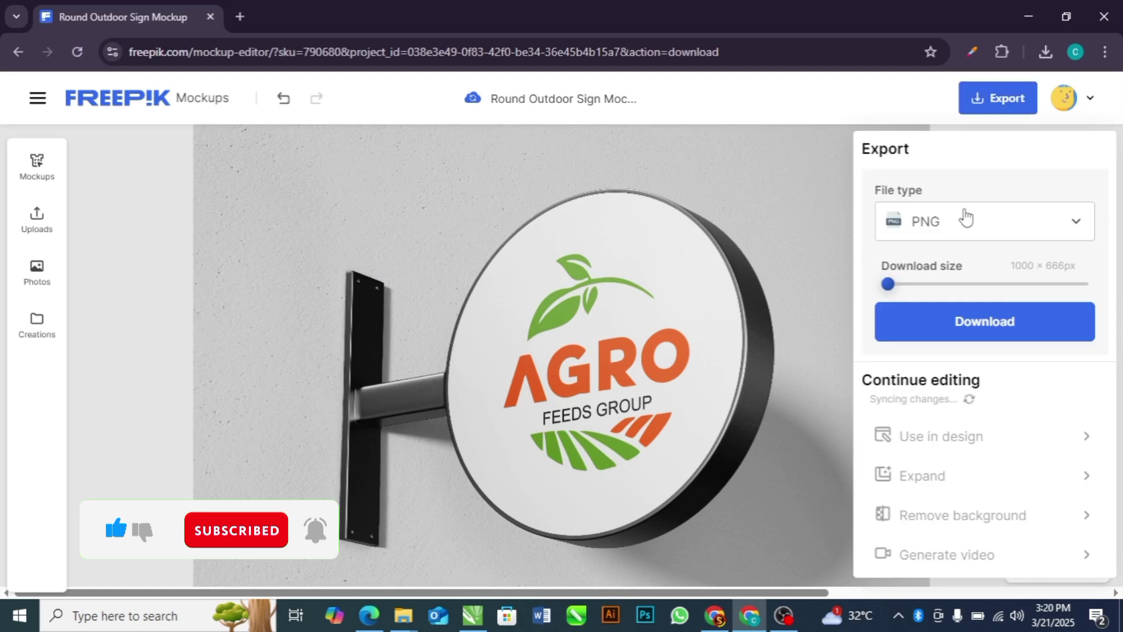
{"action": "left_click", "coordinate": [911, 331]}
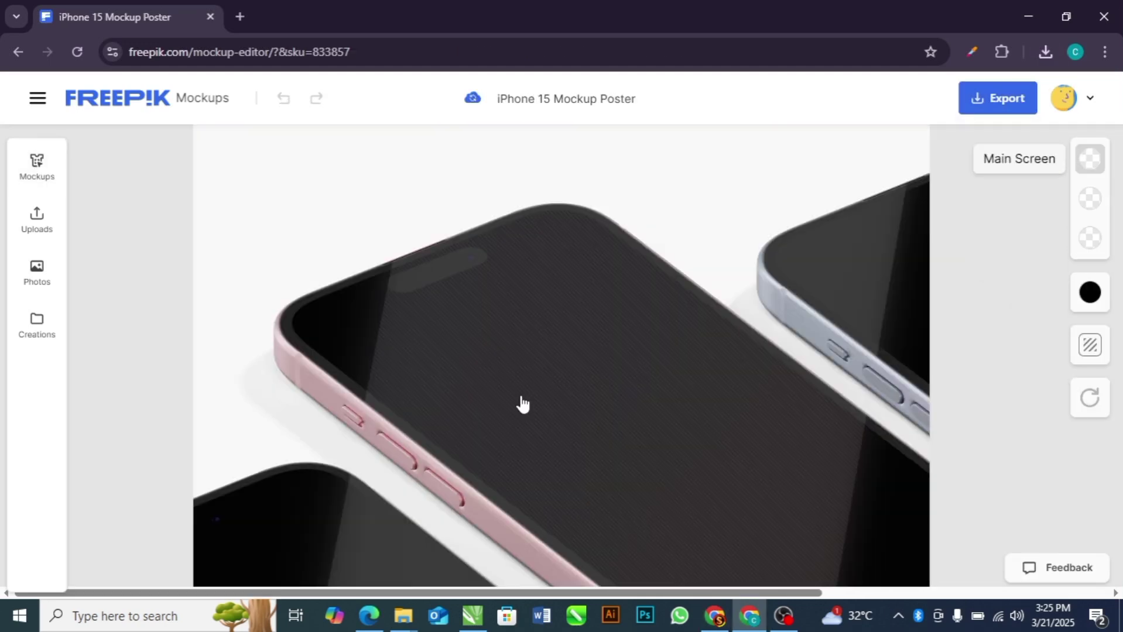
Place the rice platter photo on the right phone screen, shifted up within the frame.
{"action": "left_click", "coordinate": [521, 402]}
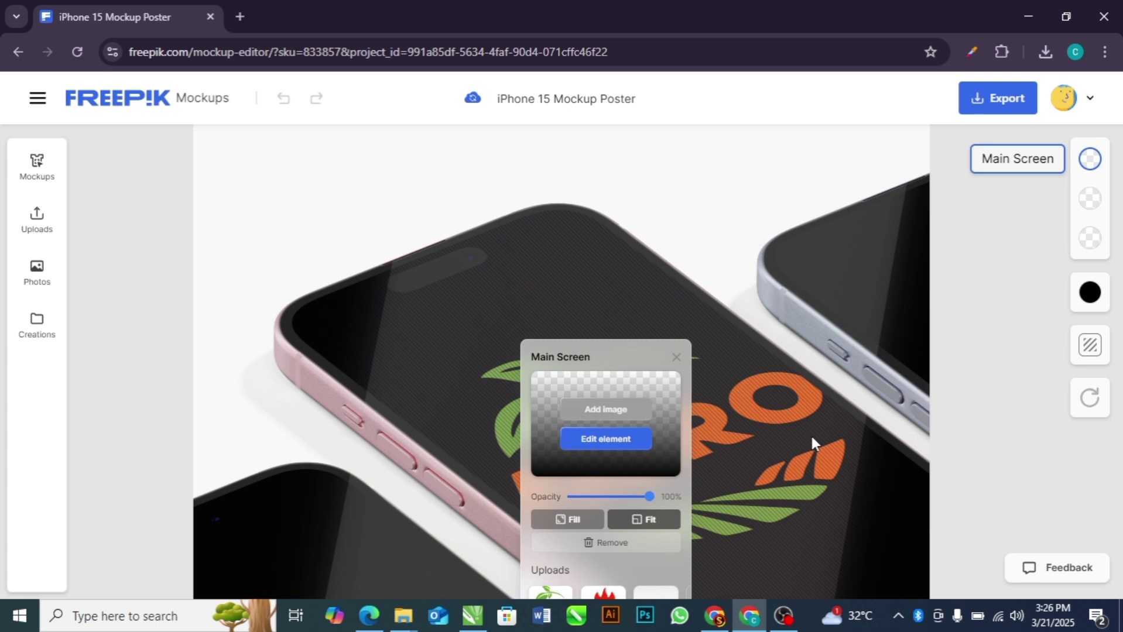
{"action": "left_click", "coordinate": [878, 304]}
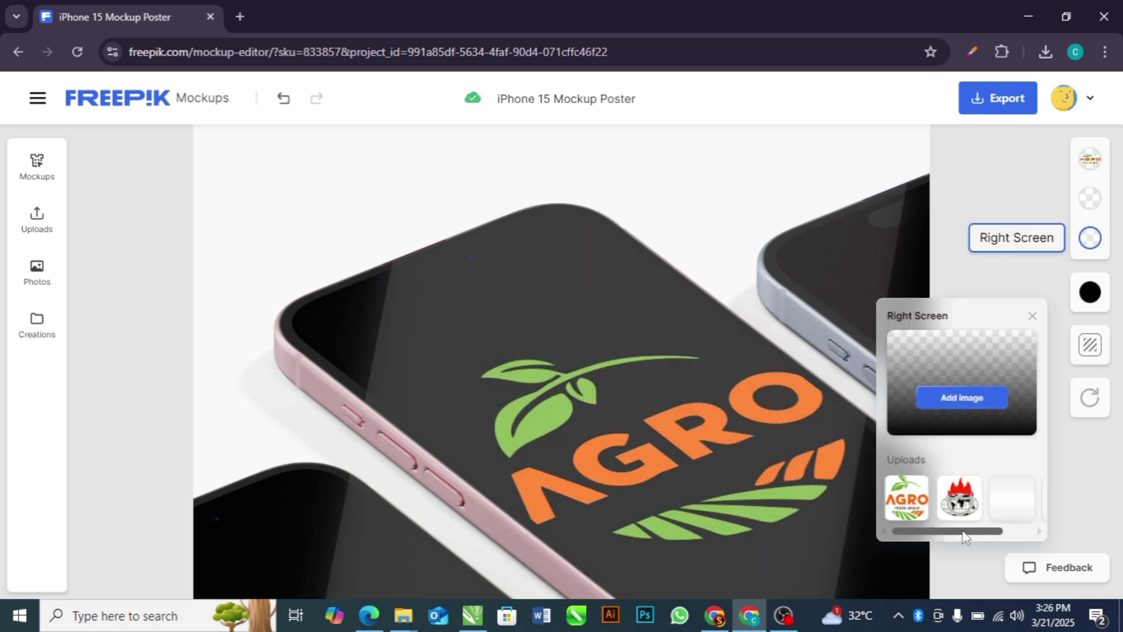
{"action": "scroll", "coordinate": [963, 531], "scroll_direction": "right", "scroll_amount": 5}
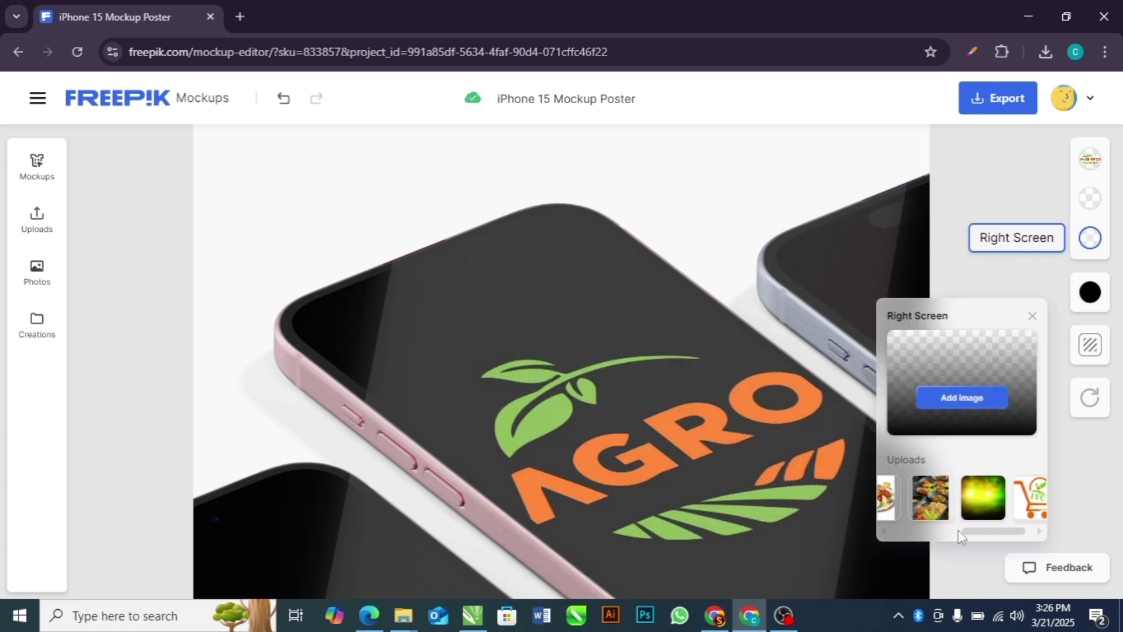
{"action": "left_click", "coordinate": [931, 503]}
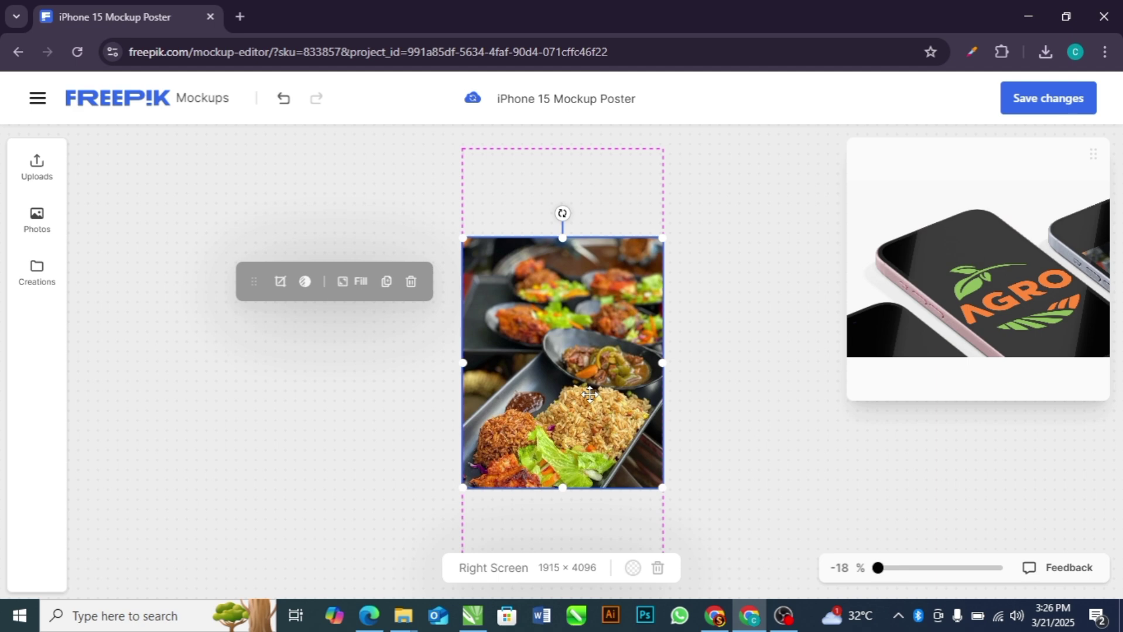
{"action": "left_click_drag", "start_coordinate": [590, 394], "coordinate": [590, 295]}
{"action": "left_click", "coordinate": [1019, 101]}
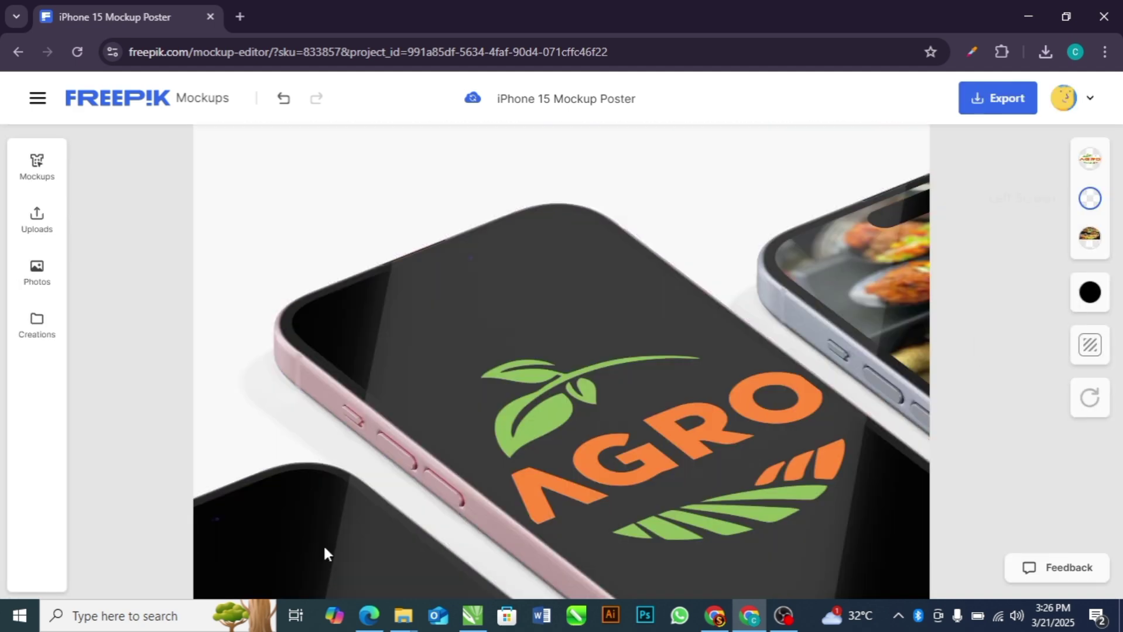
Place the chicken plate photo on the left phone screen, moved up within the frame.
{"action": "left_click", "coordinate": [325, 549]}
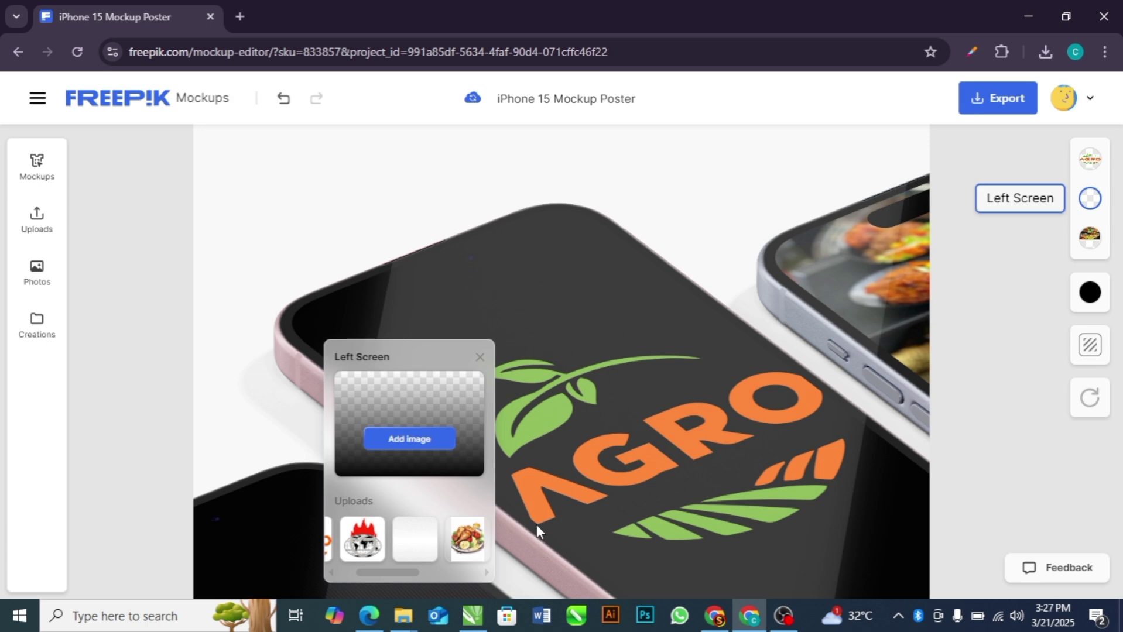
{"action": "left_click", "coordinate": [467, 537]}
{"action": "left_click", "coordinate": [418, 369]}
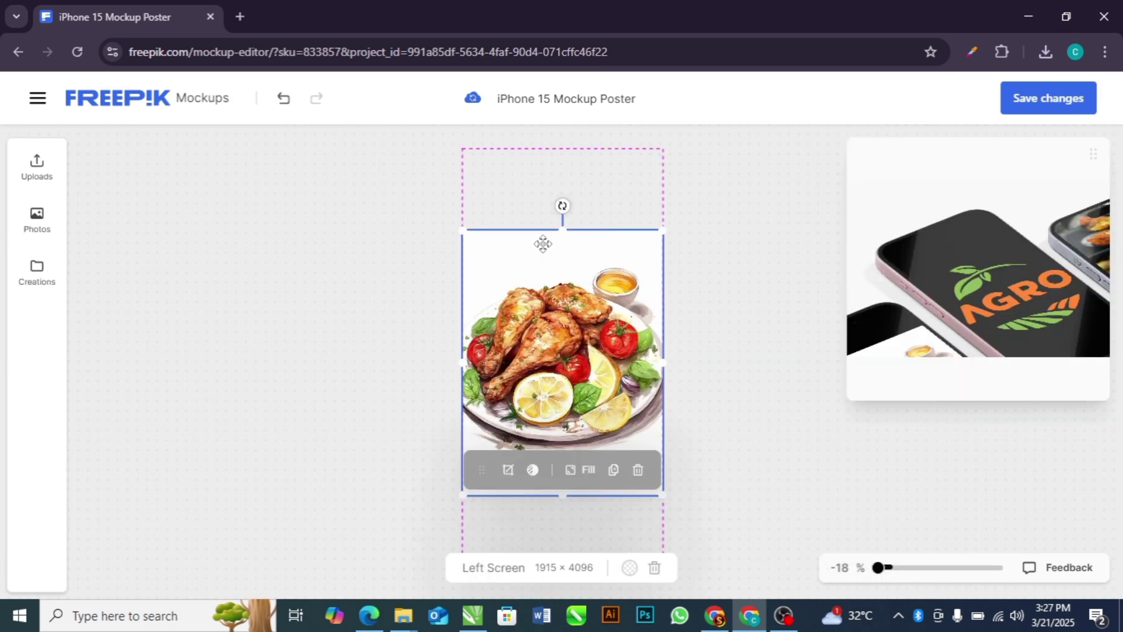
{"action": "left_click_drag", "start_coordinate": [539, 359], "coordinate": [539, 253]}
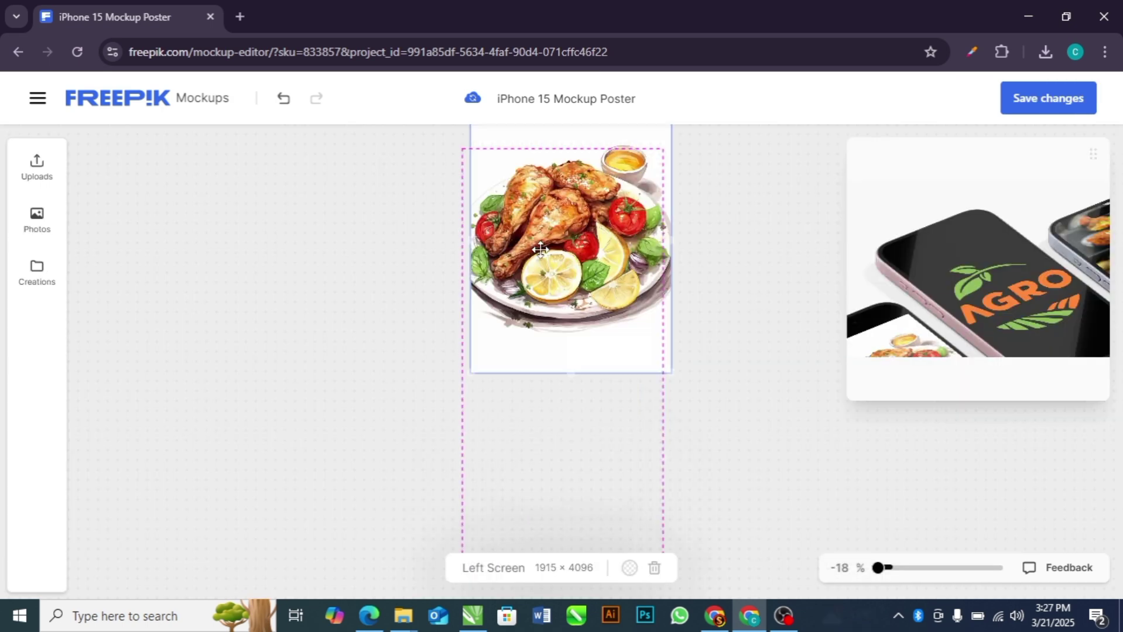
{"action": "left_click", "coordinate": [1035, 99]}
Export and download the finished iPhone mockup image.
{"action": "left_click", "coordinate": [1005, 98]}
{"action": "left_click", "coordinate": [966, 320]}
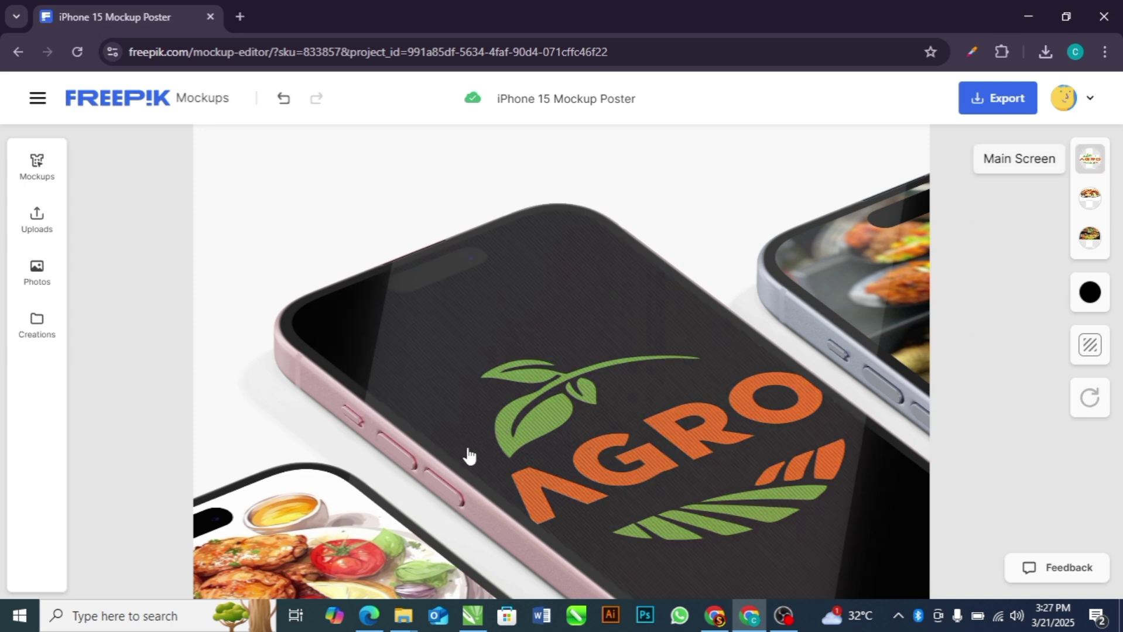
{"action": "left_click", "coordinate": [995, 101]}
{"action": "left_click", "coordinate": [785, 401]}
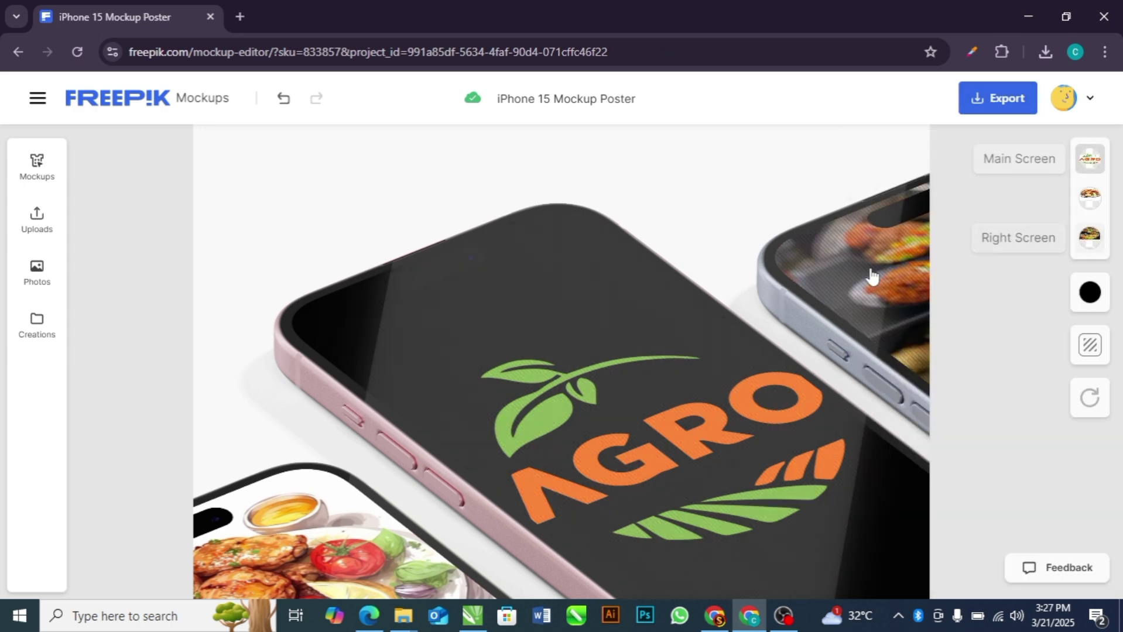
{"action": "left_click", "coordinate": [1006, 97]}
{"action": "left_click", "coordinate": [967, 319]}
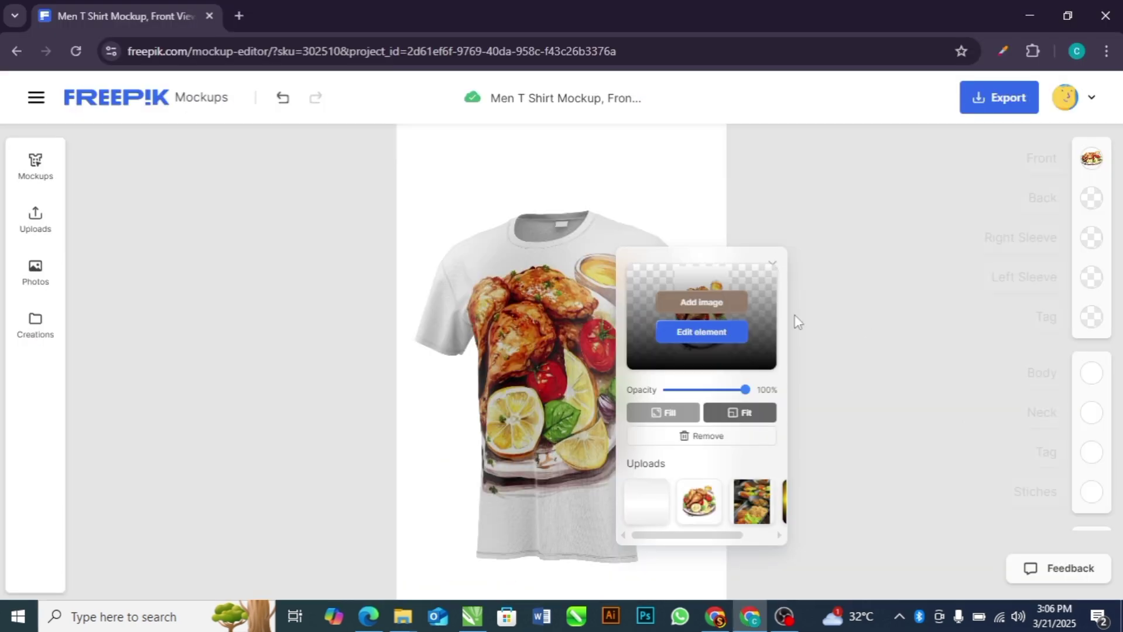
Shrink the chicken plate image in the T-shirt's front print and save it.
{"action": "left_click", "coordinate": [782, 242]}
{"action": "left_click", "coordinate": [608, 404]}
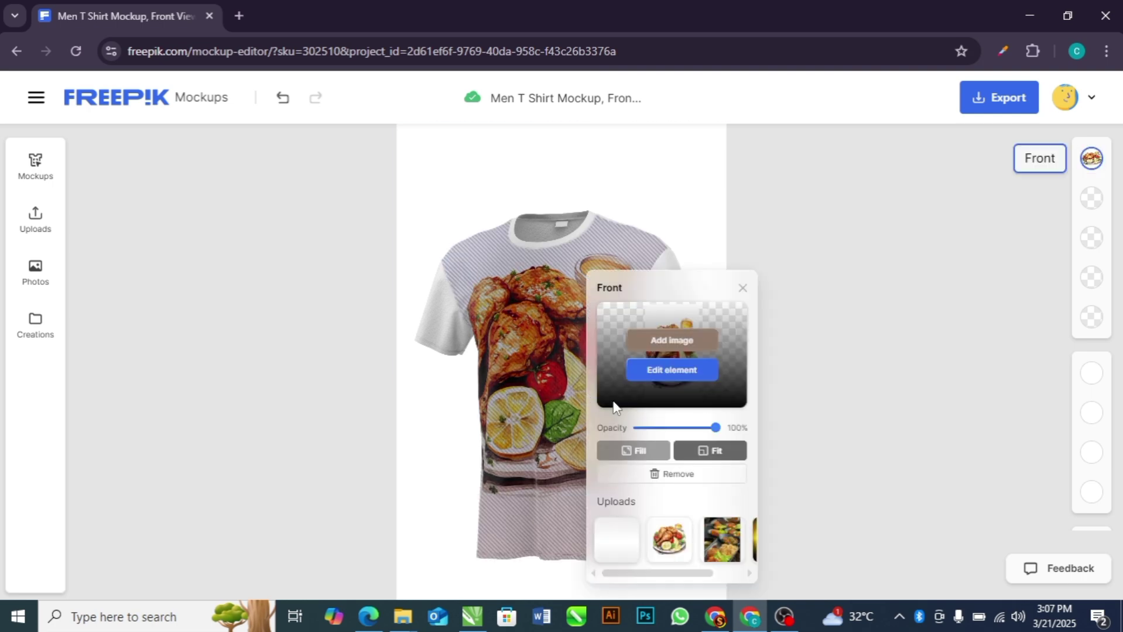
{"action": "left_click", "coordinate": [664, 373]}
{"action": "left_click_drag", "start_coordinate": [721, 153], "coordinate": [695, 206]}
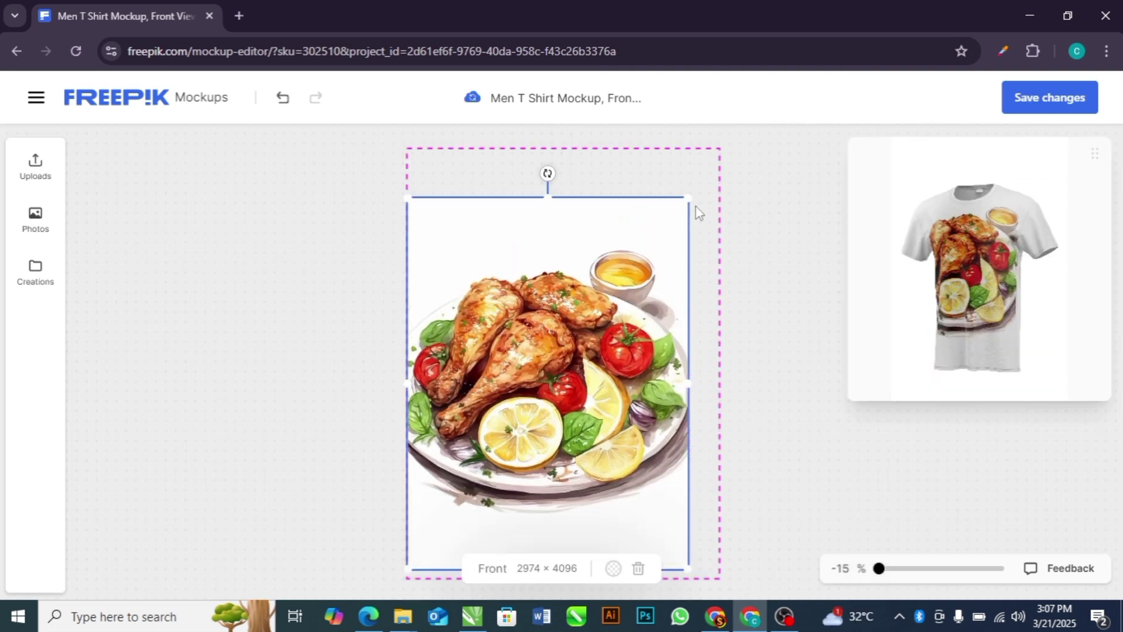
{"action": "left_click", "coordinate": [1049, 98]}
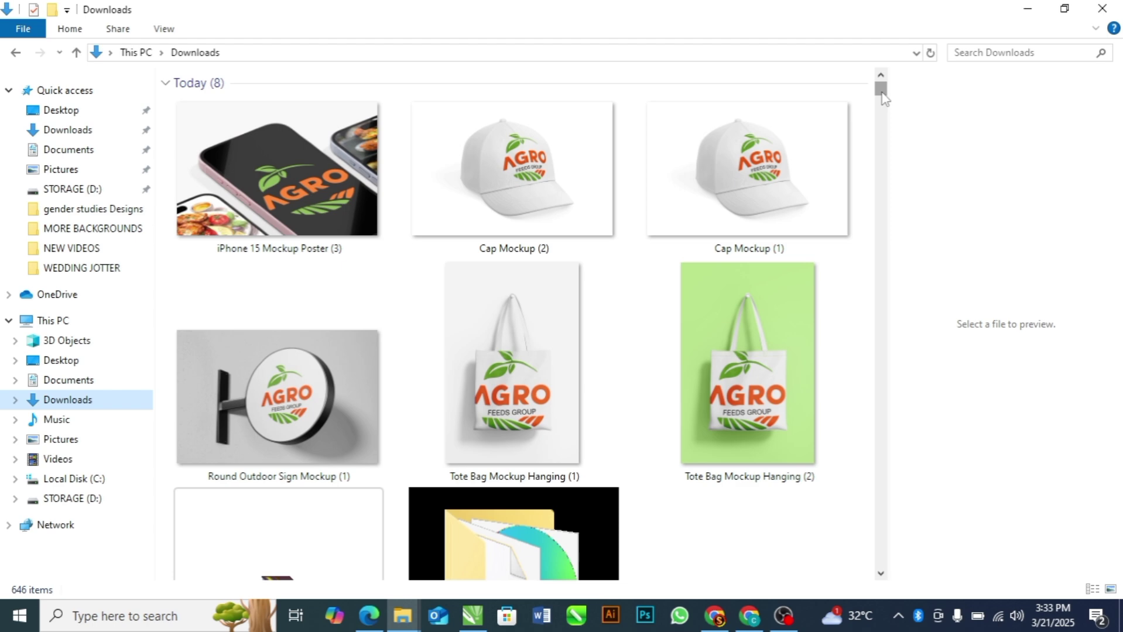
Preview the Cap Mockup (2) image in the Downloads folder.
{"action": "mouse_move", "coordinate": [884, 97]}
{"action": "left_mouse_down"}
{"action": "mouse_move", "coordinate": [881, 109]}
{"action": "mouse_move", "coordinate": [881, 91]}
{"action": "left_mouse_up"}
{"action": "left_click", "coordinate": [499, 209]}
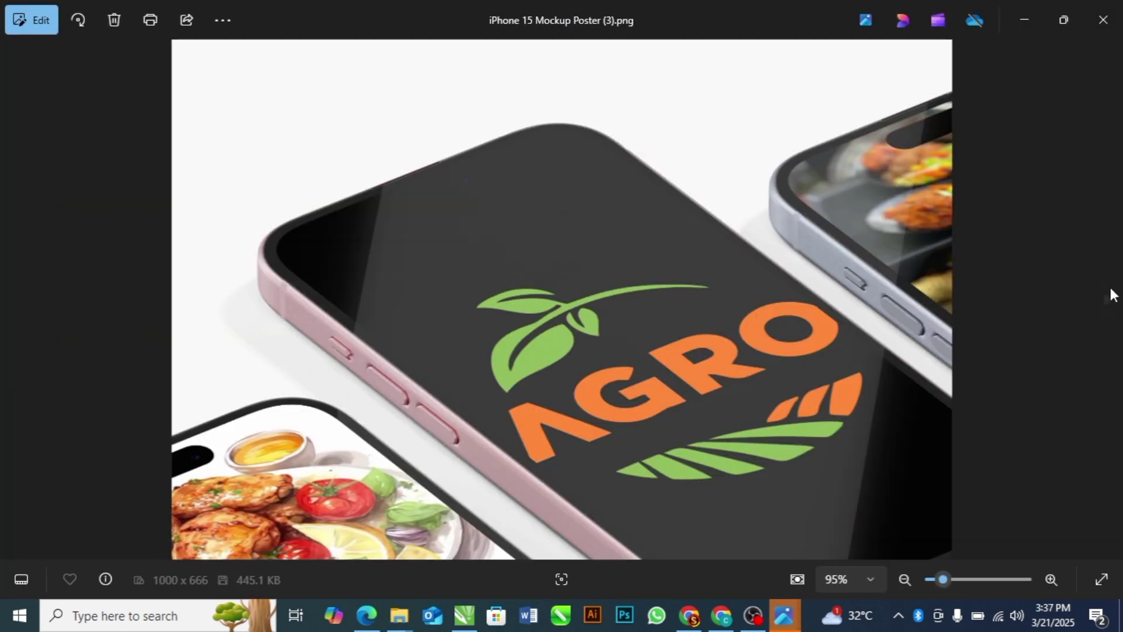
Step through the exported mockups until Round Outdoor Sign Mockup (1).png is shown.
{"action": "mouse_move", "coordinate": [1106, 306]}
{"action": "key", "text": "Right"}
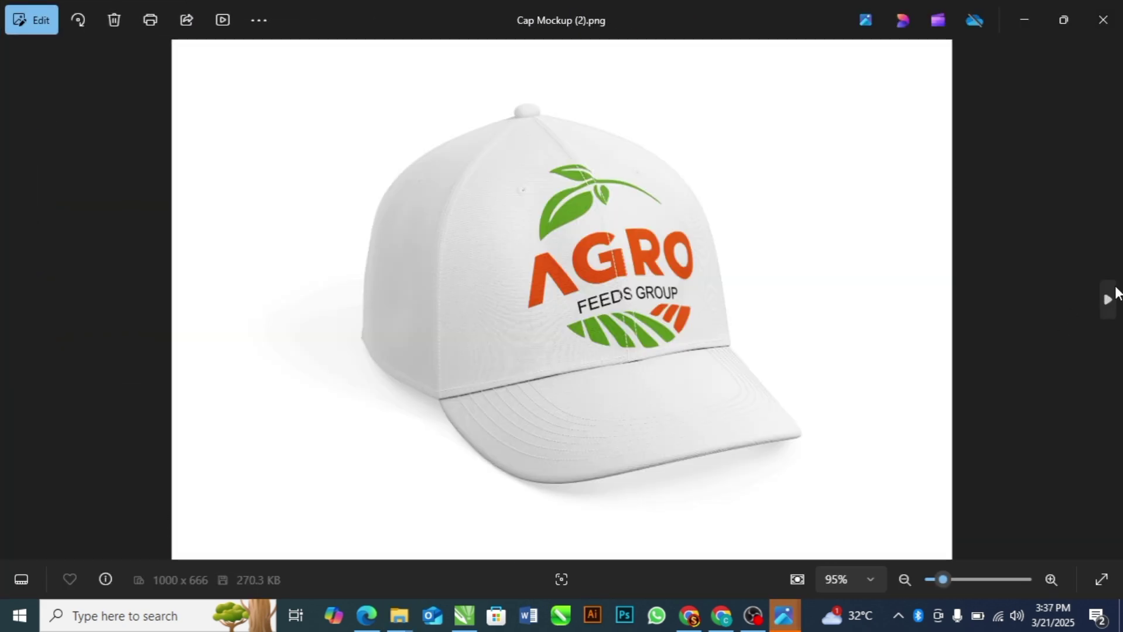
{"action": "key", "text": "Right"}
{"action": "left_click", "coordinate": [1095, 302]}
{"action": "left_click", "coordinate": [1095, 302]}
{"action": "left_click", "coordinate": [1095, 302]}
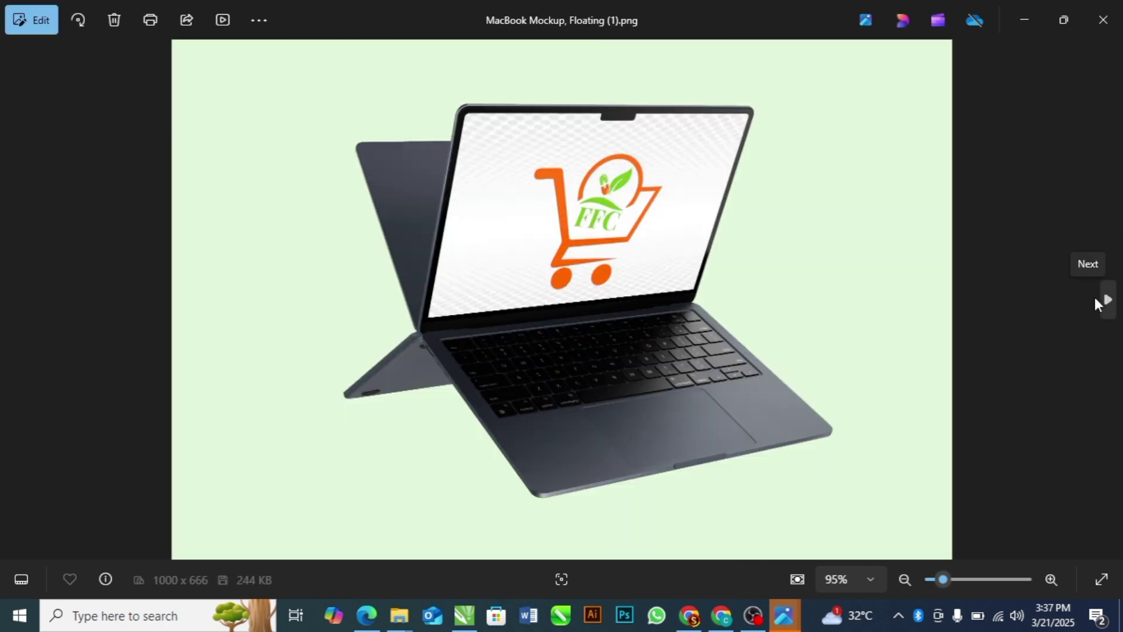
{"action": "left_click", "coordinate": [1095, 302]}
{"action": "left_click", "coordinate": [1095, 302]}
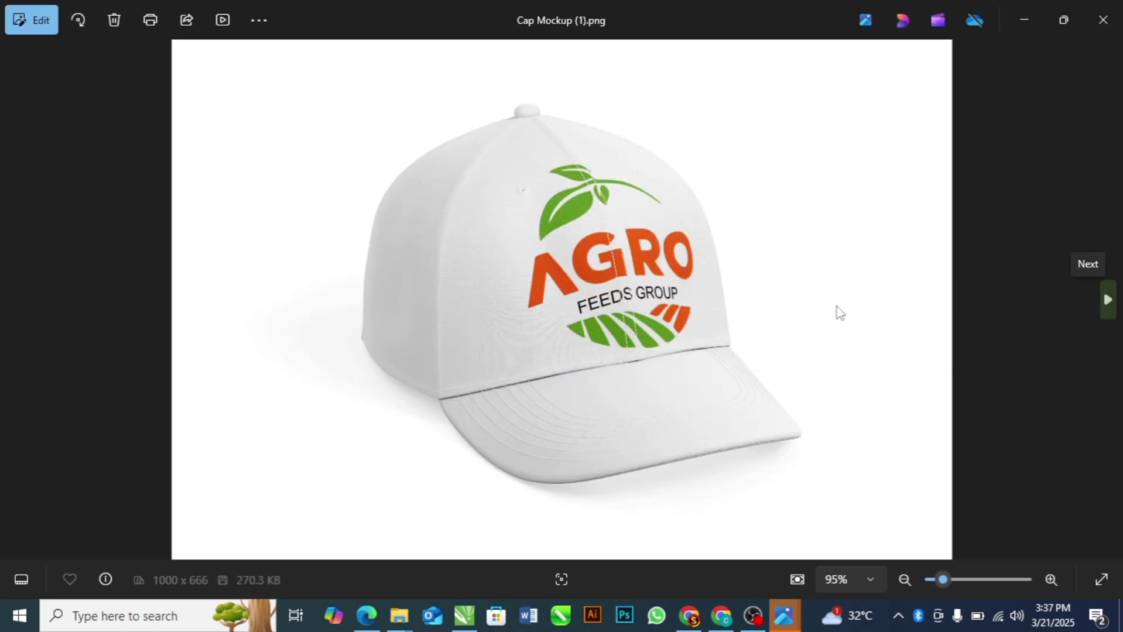
{"action": "key", "text": "Left"}
{"action": "key", "text": "Right"}
{"action": "key", "text": "Right"}
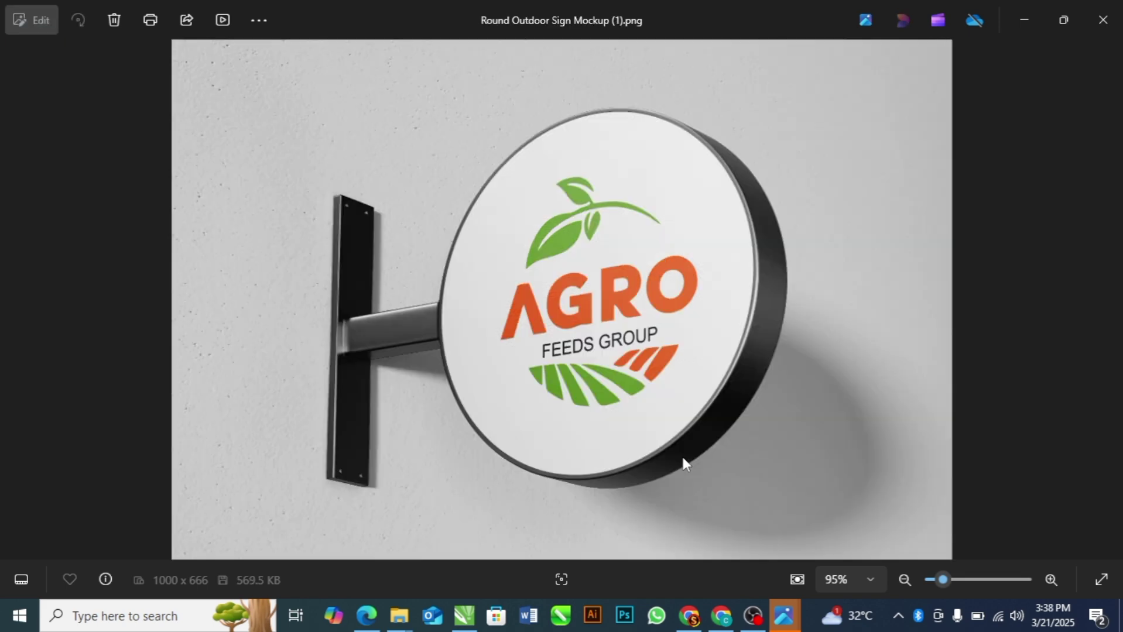
{"action": "key", "text": "Right"}
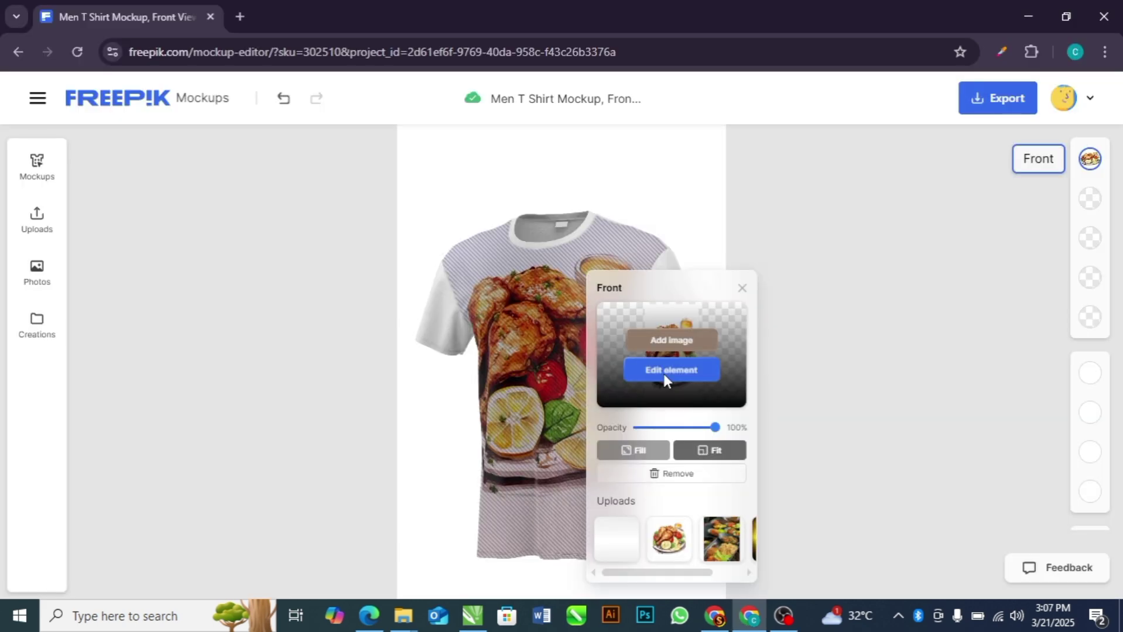
Open the Men T-shirt front print in the editor and select the chicken plate image.
{"action": "left_click", "coordinate": [664, 375]}
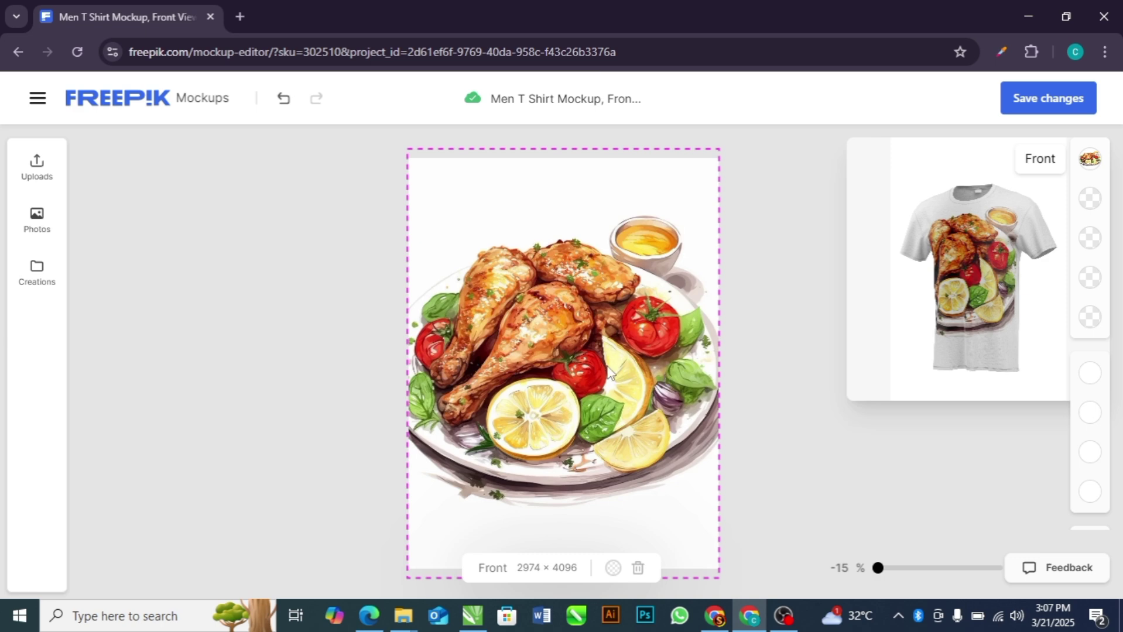
{"action": "left_click", "coordinate": [607, 369]}
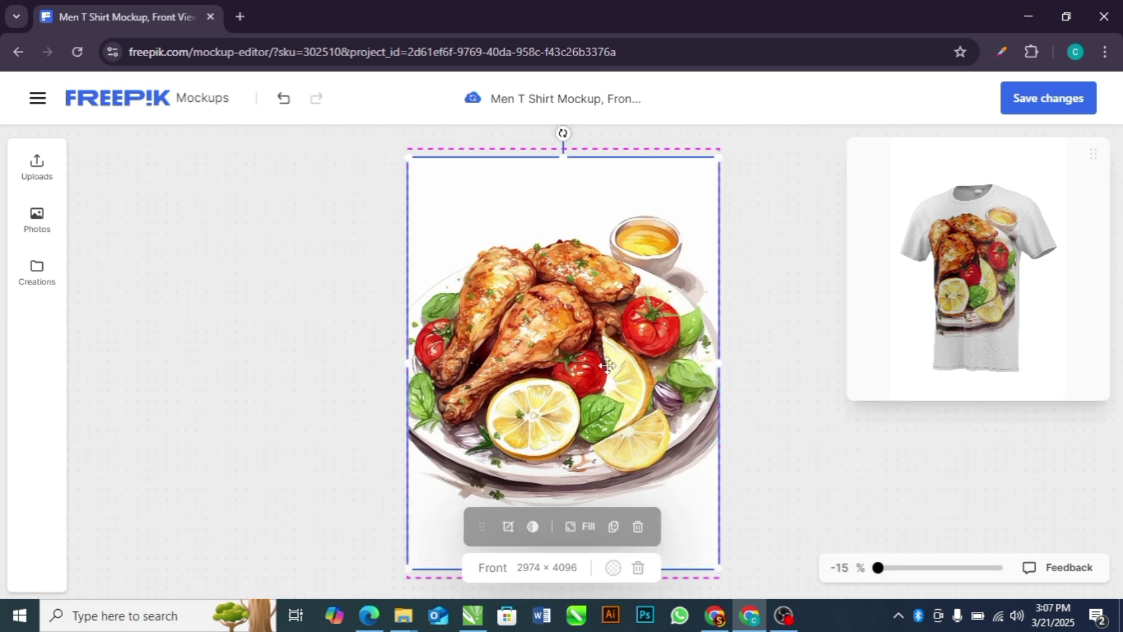